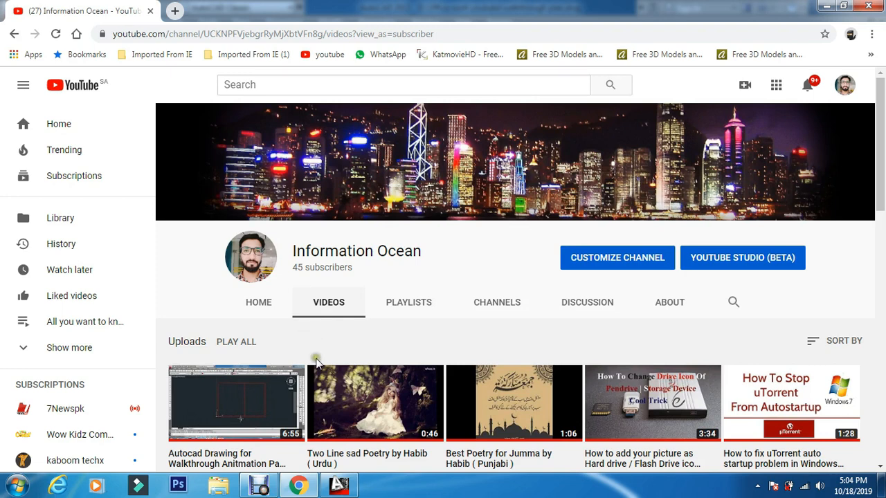
Switch to the walkthrough plan drawing in AutoCAD and make layer 3 the current layer
click(338, 485)
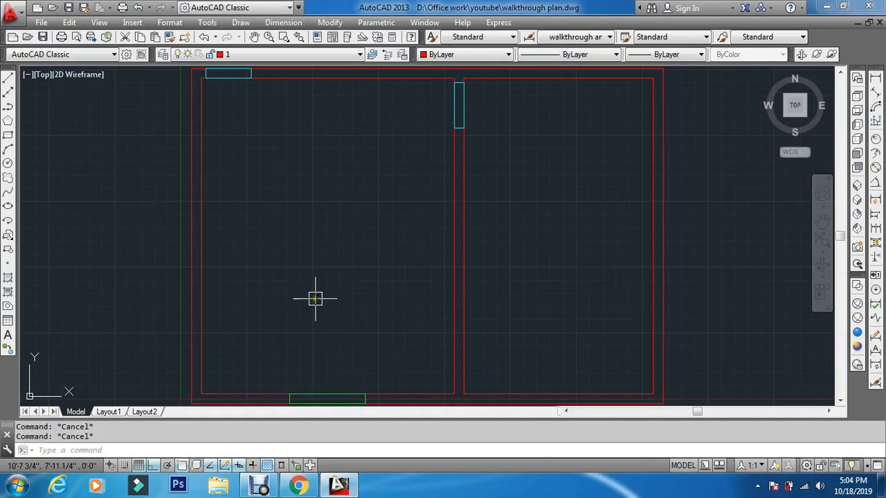
click(263, 56)
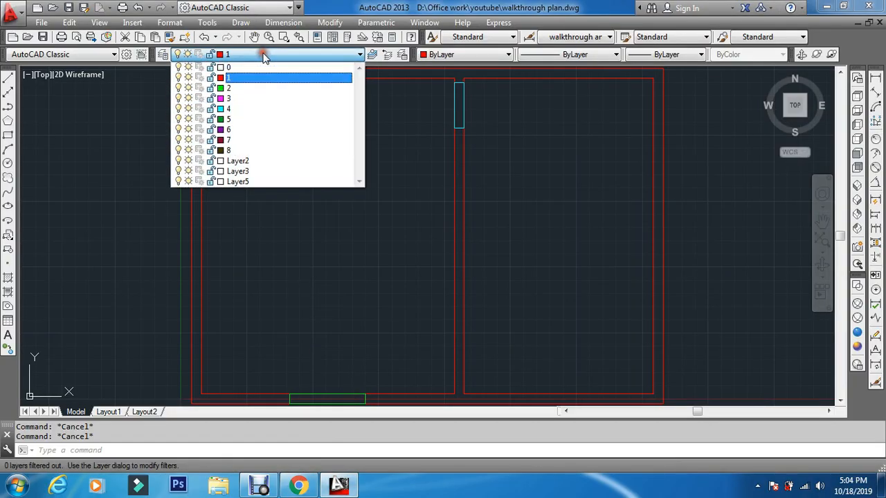
click(247, 99)
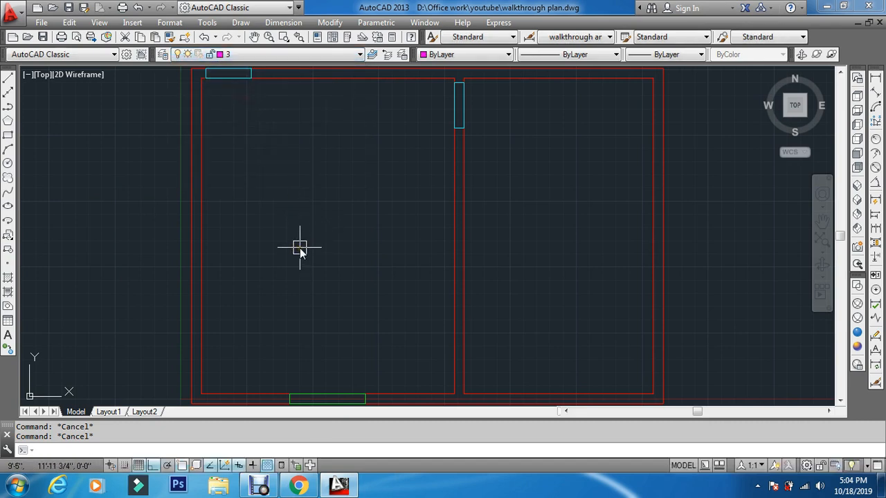
Offset the four inner wall lines of the left room inward by 1.6'
text(o)
key(Return)
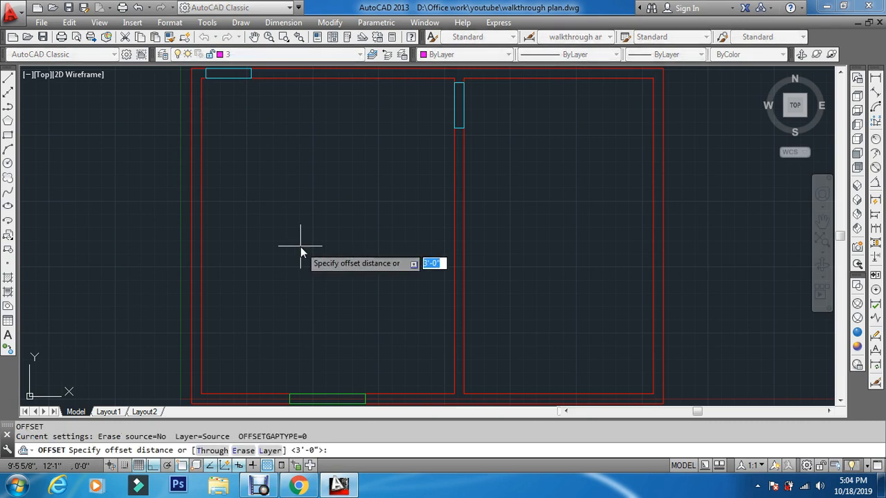
text(1.6')
key(Return)
click(202, 212)
click(315, 199)
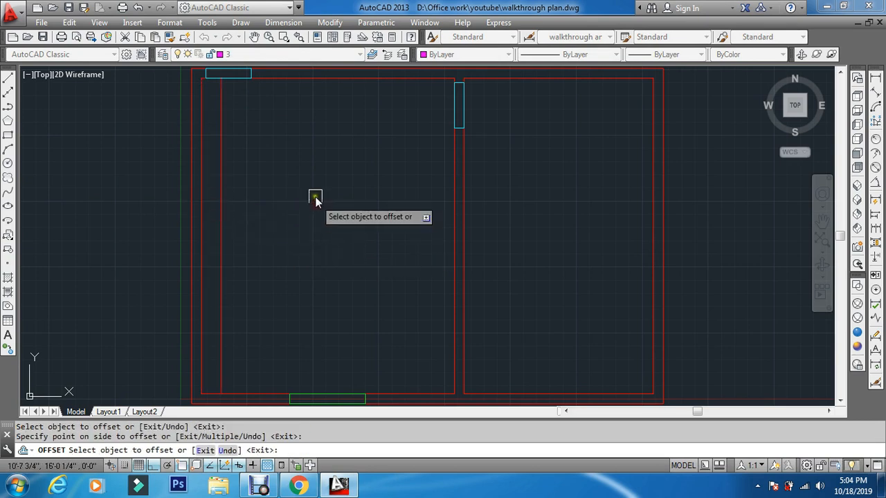
click(320, 82)
click(317, 136)
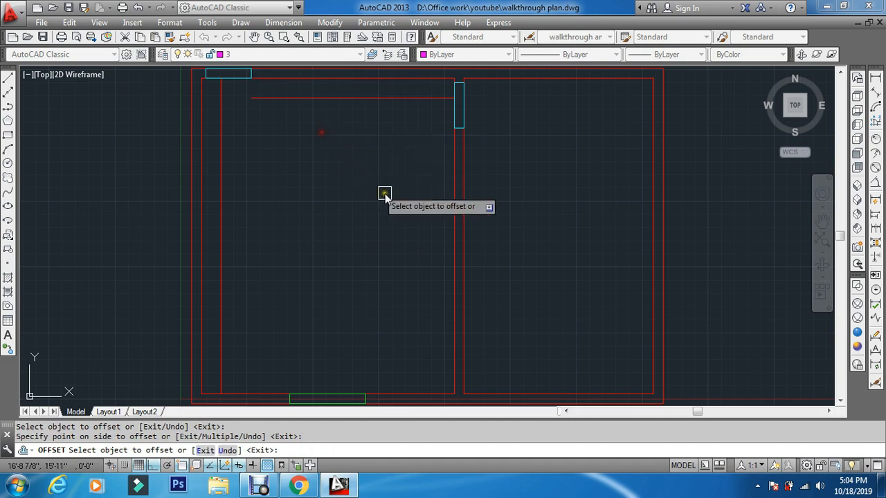
click(451, 245)
click(401, 277)
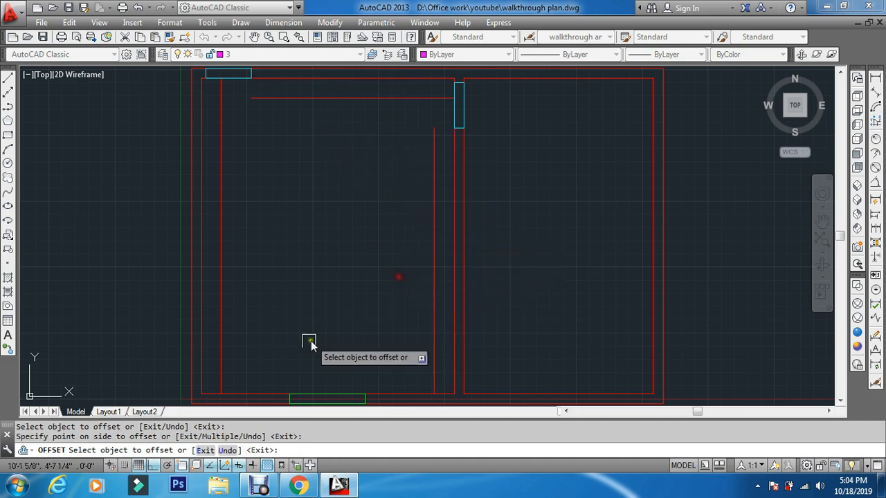
click(266, 395)
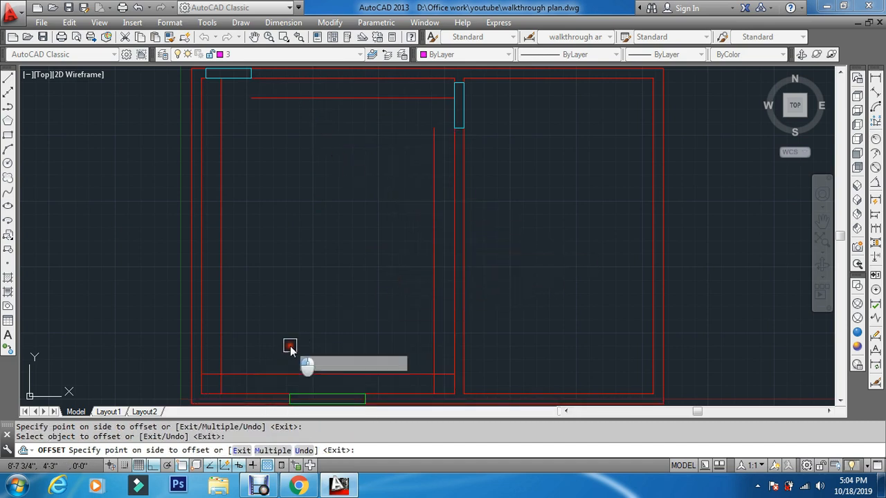
click(291, 341)
key(Escape)
Fillet the offset lines in the left room into sharp corners at the lower-left and upper-left
text(f)
key(Return)
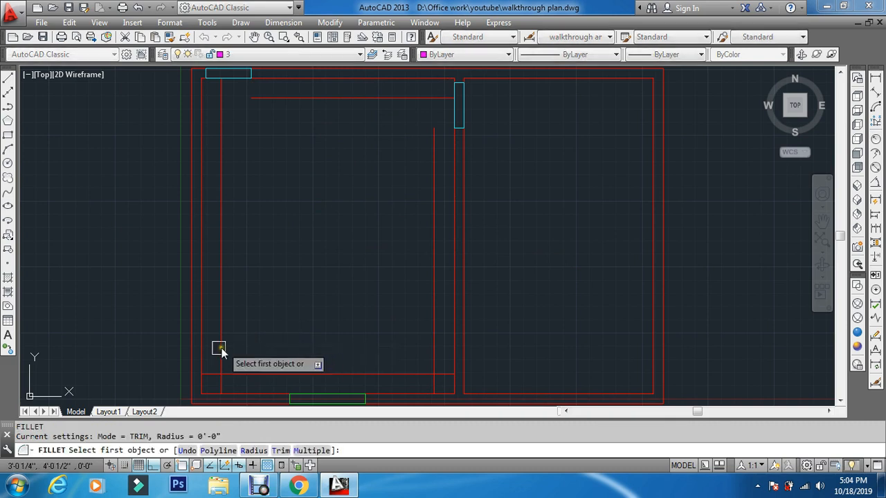
click(222, 355)
click(237, 376)
key(Return)
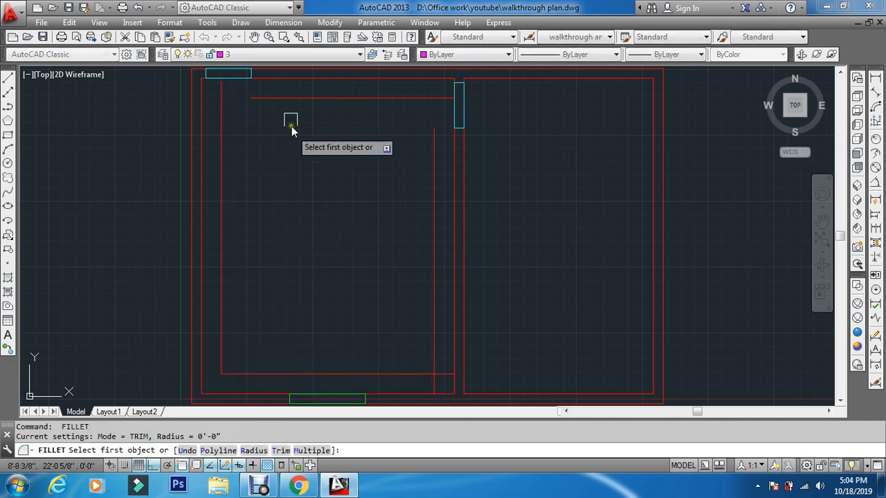
click(267, 98)
click(217, 139)
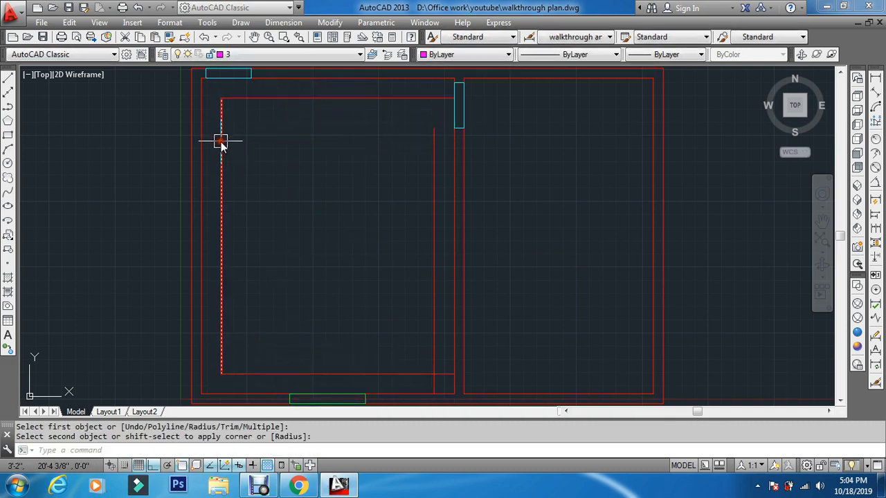
Fillet the remaining offset lines into sharp corners at the upper-right and lower-right of the inner rectangle
right_click(411, 119)
click(410, 99)
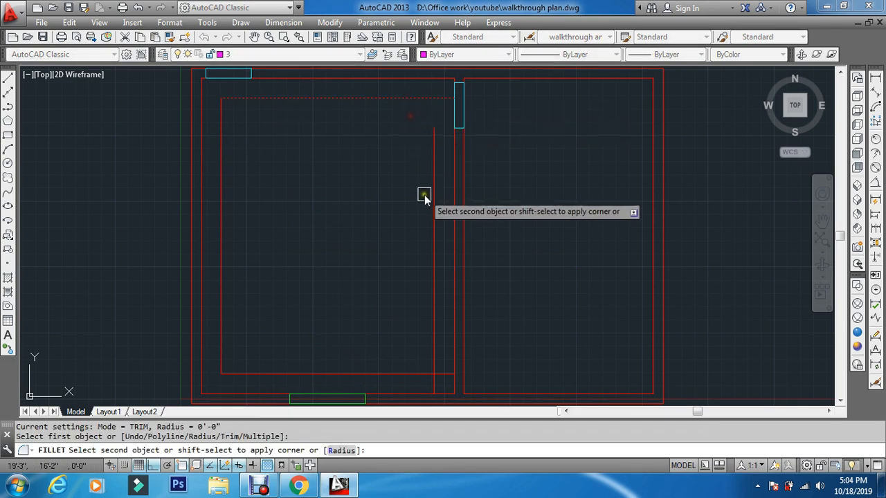
click(431, 197)
right_click(430, 202)
click(430, 206)
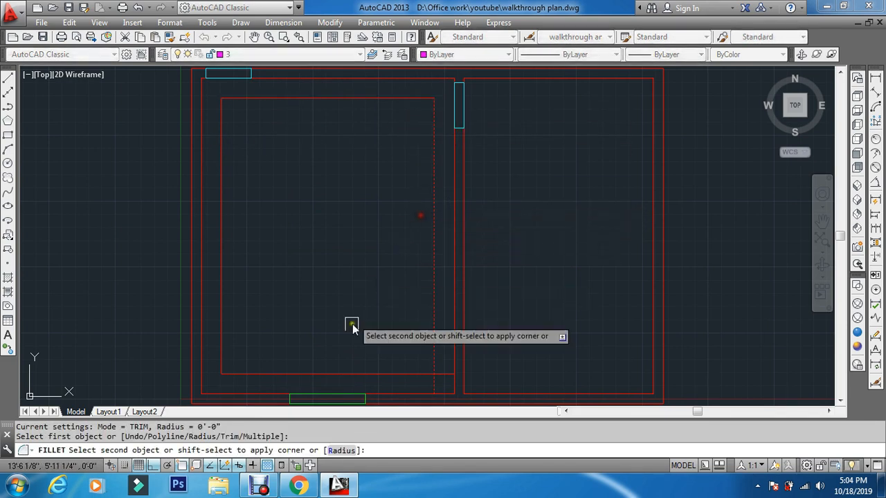
click(362, 373)
key(Escape)
key(Escape)
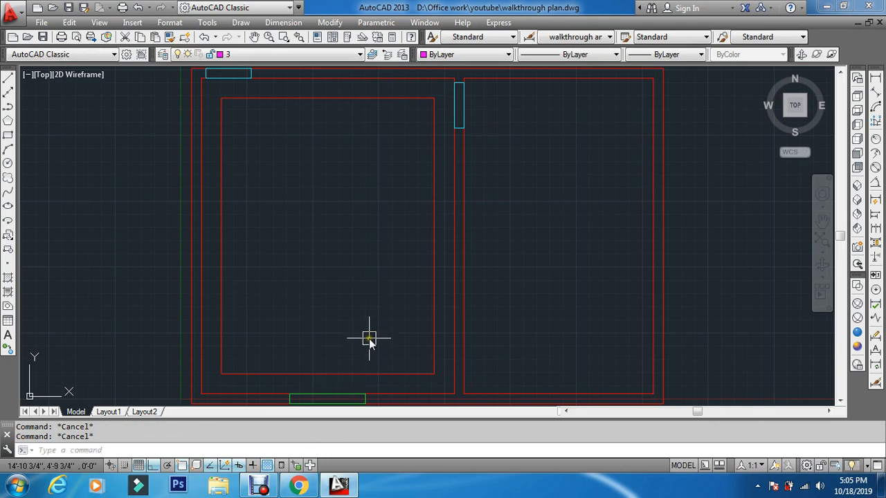
Move the upper and right lines of the left room's inner rectangle to layer 3
click(443, 90)
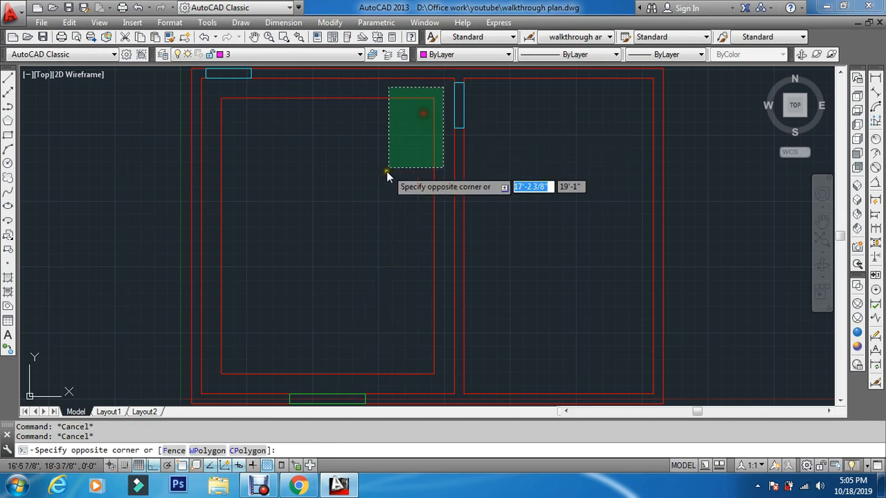
click(342, 230)
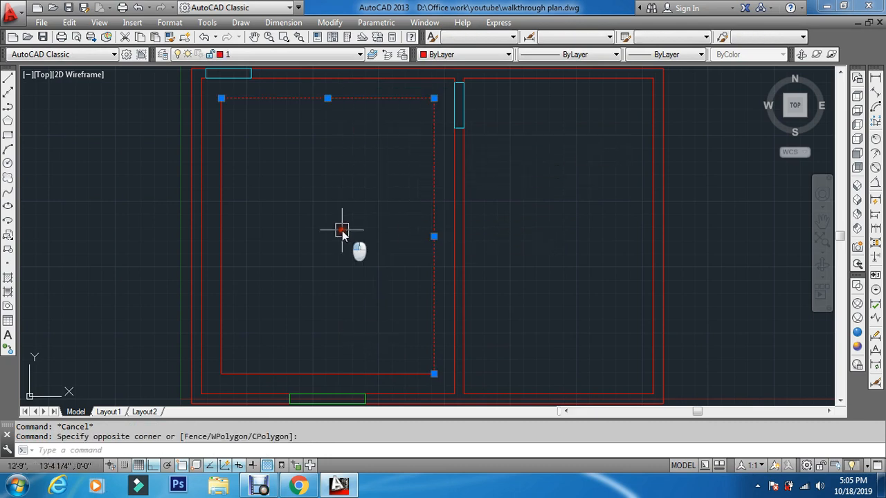
click(253, 63)
click(250, 98)
key(Escape)
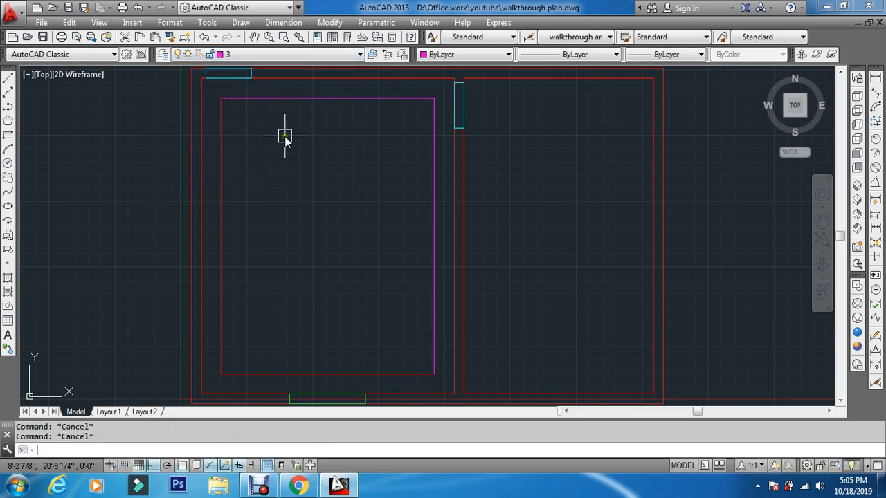
Match the properties of the rectangle's upper line onto its left and lower lines
text(ma)
key(Return)
click(302, 99)
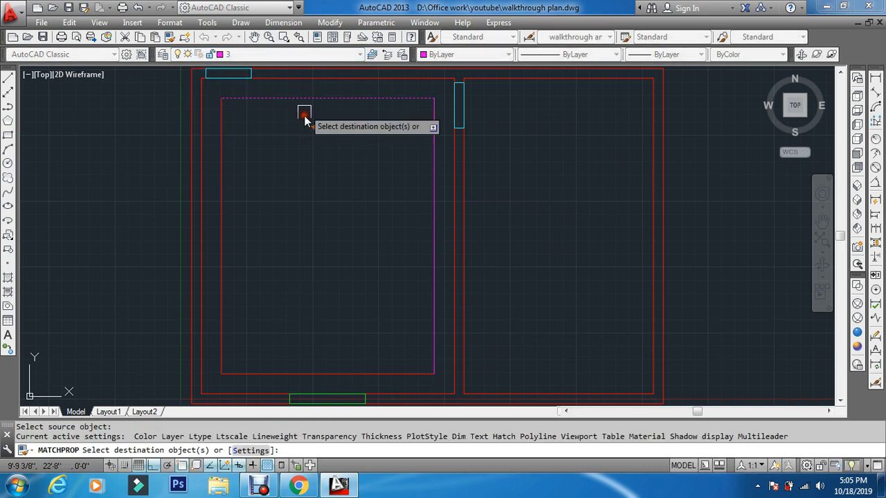
click(319, 178)
click(212, 377)
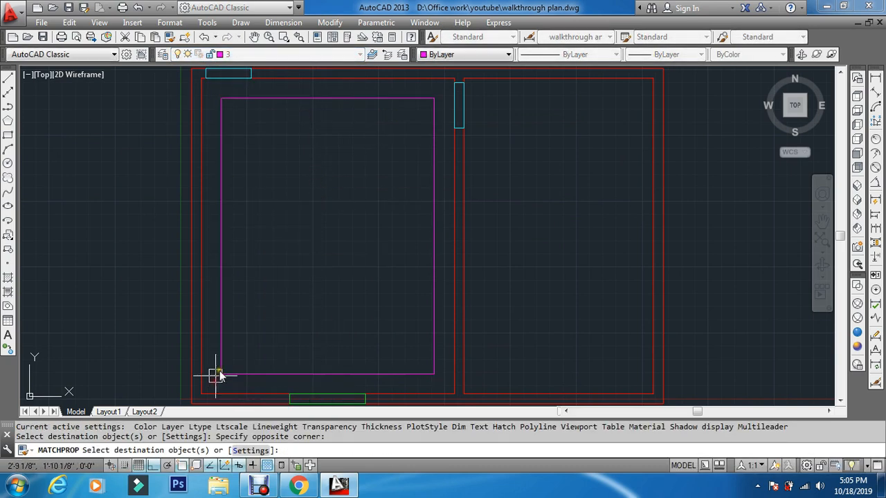
key(Escape)
key(Escape)
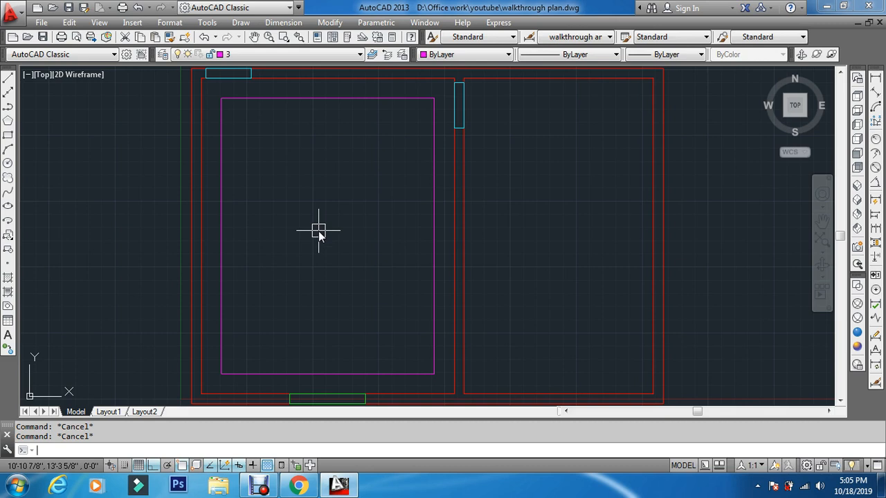
text(l)
key(Return)
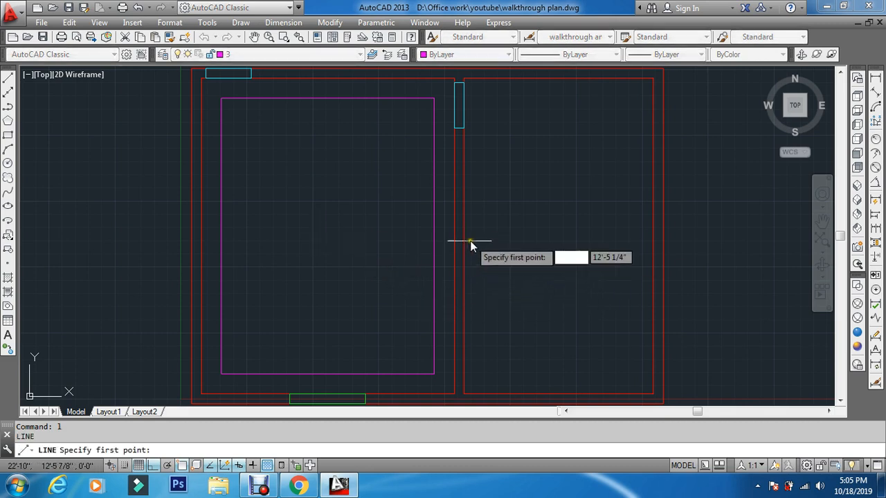
click(655, 236)
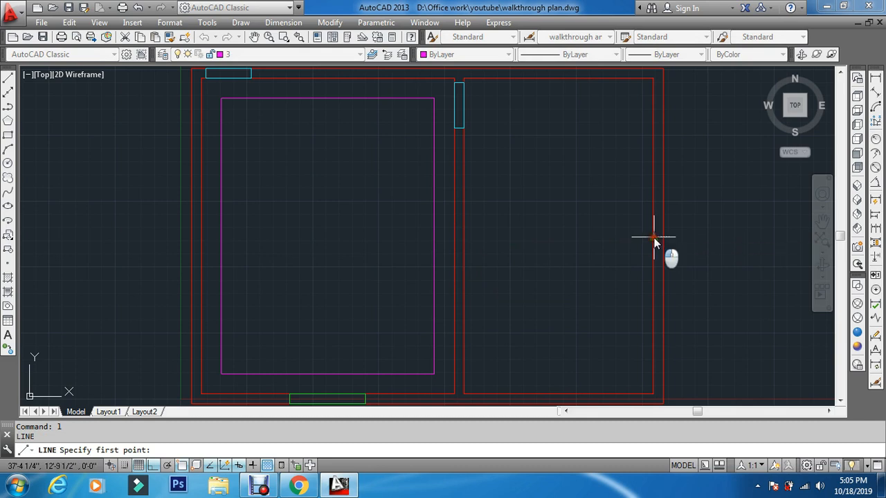
click(463, 244)
key(Return)
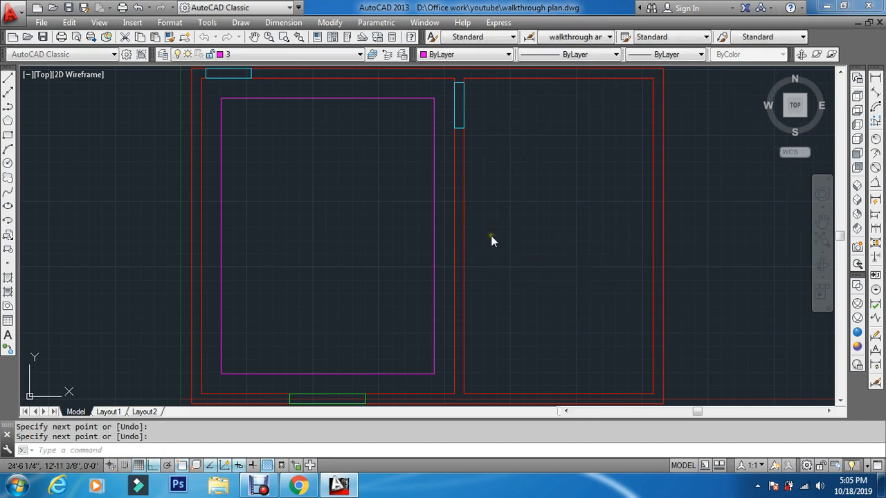
Draw a horizontal line across the right room from the middle of its right inner wall to the partition wall
text(l)
key(Return)
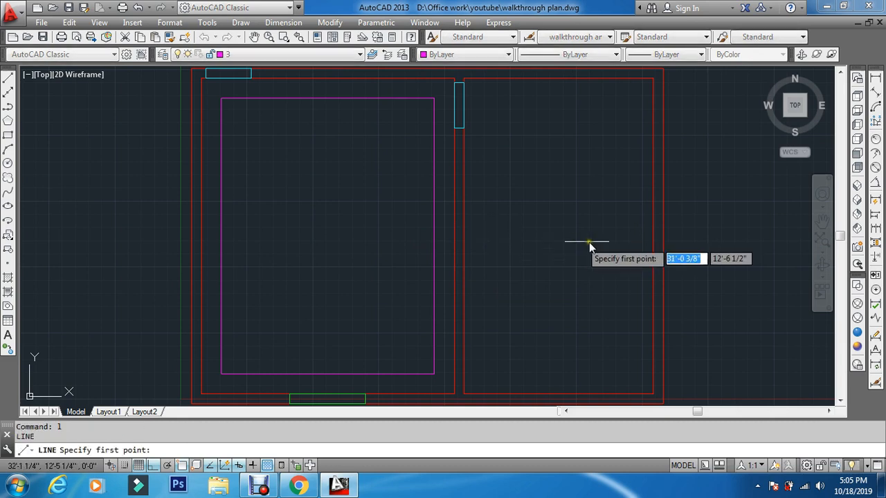
click(652, 238)
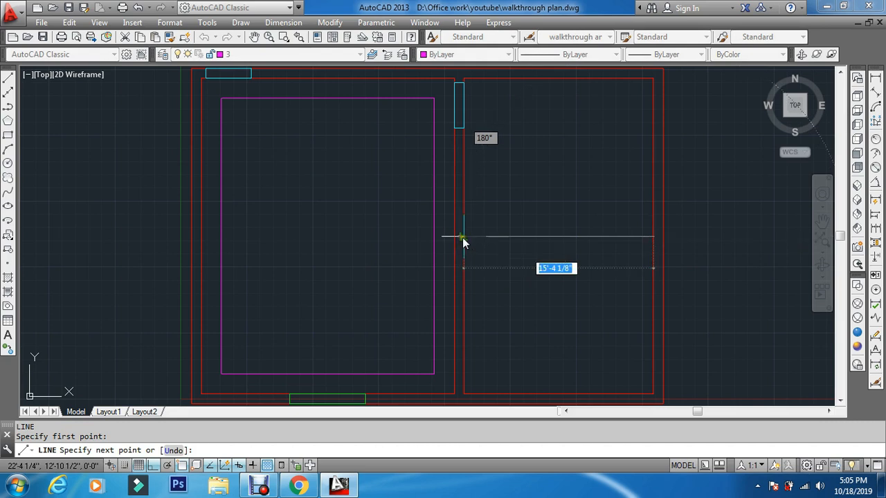
click(462, 238)
key(Escape)
key(Escape)
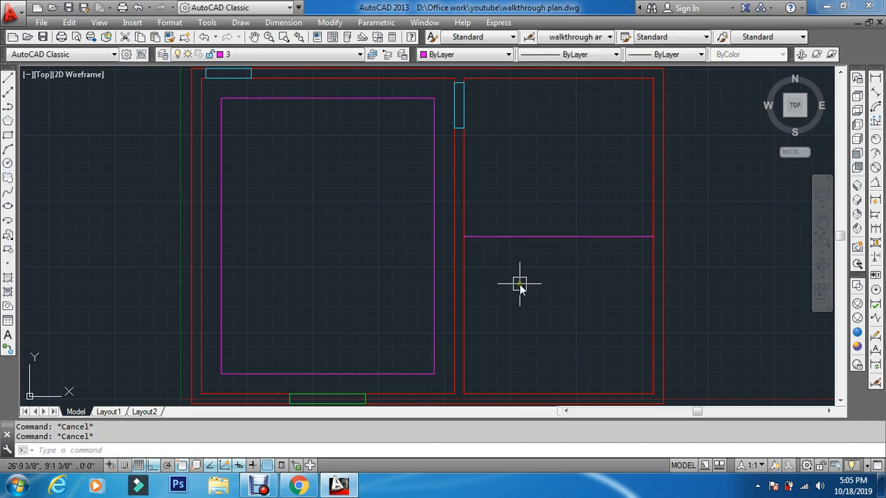
Offset the right room's horizontal line 6 inches upward and 6 inches downward
text(o)
key(Return)
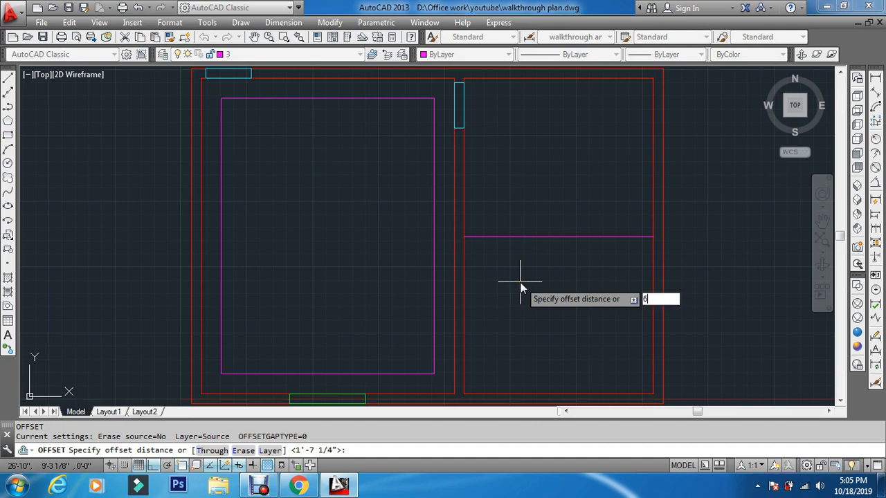
key(Return)
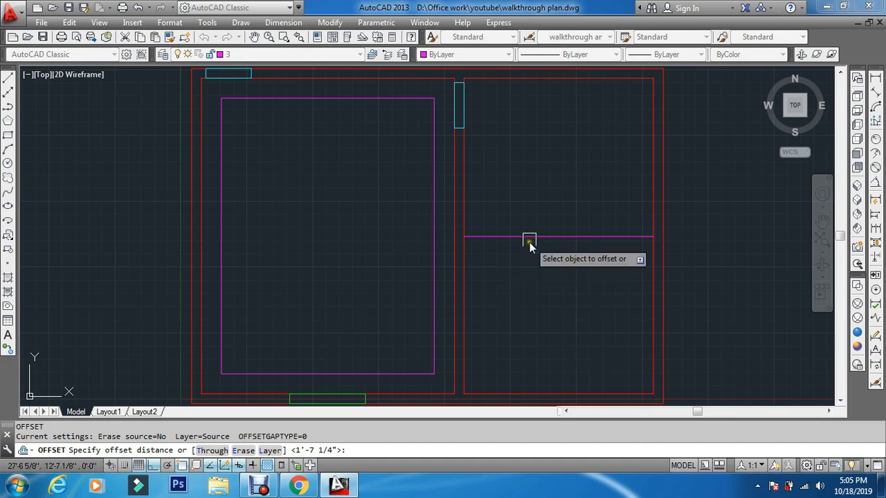
click(532, 236)
click(559, 201)
click(546, 241)
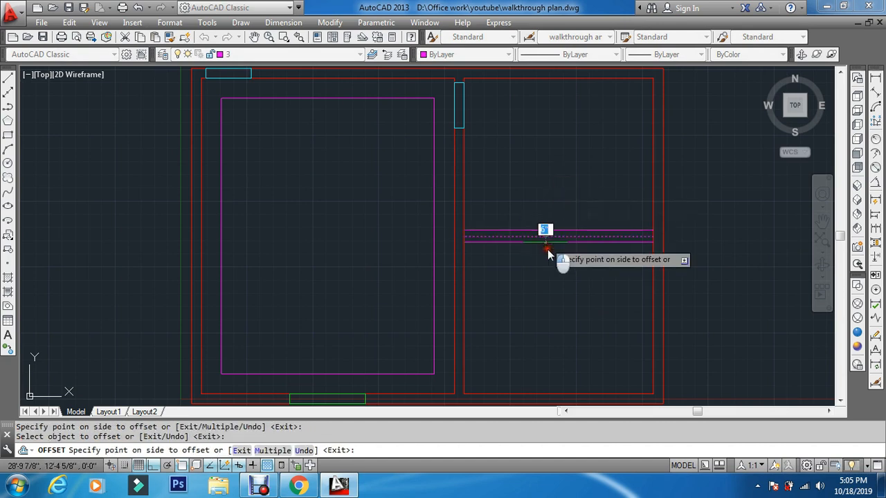
click(546, 284)
key(Escape)
key(Escape)
key(Escape)
Erase the middle one of the three horizontal lines in the right room
scroll(559, 248, up, 3)
text(e)
key(Return)
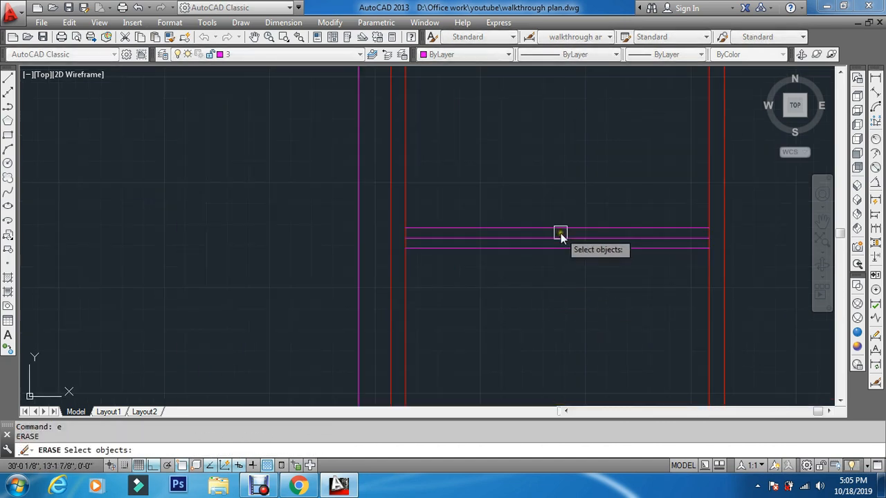
click(562, 237)
scroll(564, 239, down, 5)
key(Escape)
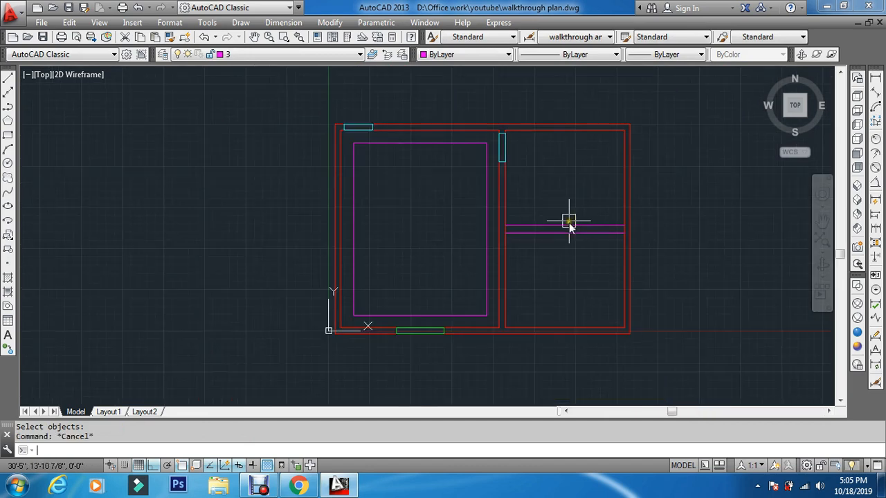
Offset the lower horizontal line 1' downward and the upper one 1' upward in the right room
text(o)
key(Return)
text(1')
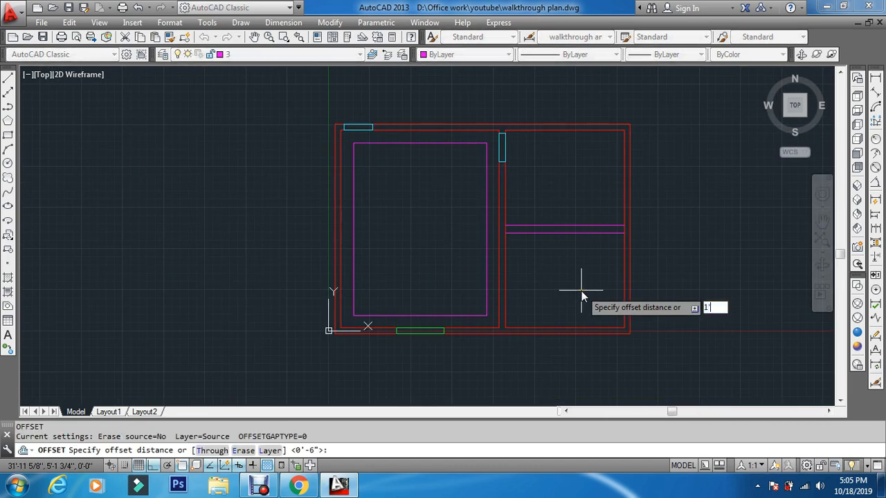
key(Return)
click(582, 234)
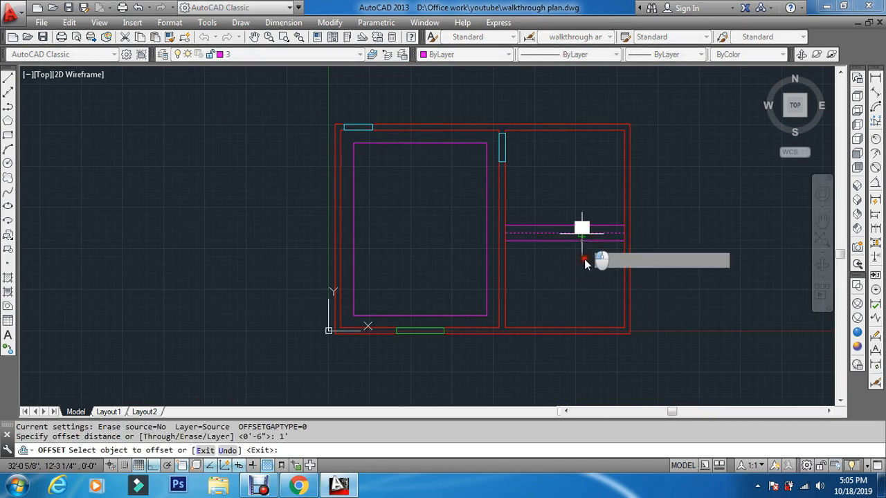
click(585, 269)
click(590, 208)
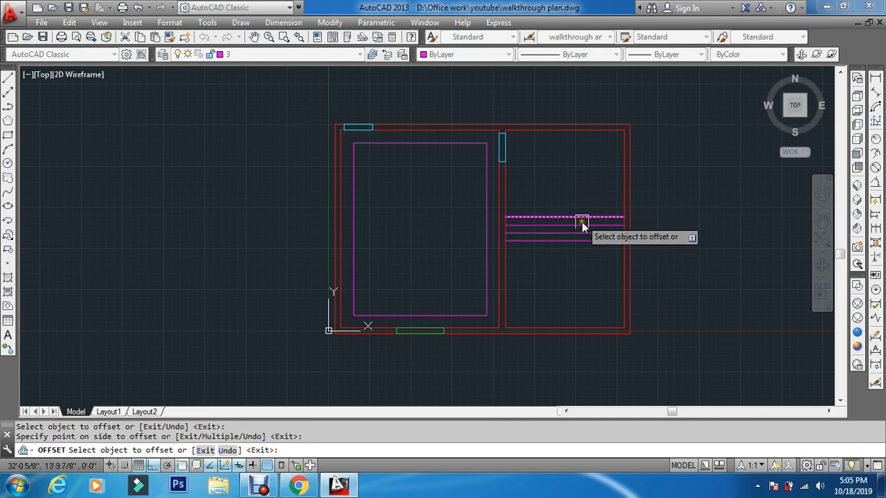
click(626, 180)
key(Escape)
Offset the right room's right inner wall line and the partition wall line 1' into the room
scroll(622, 185, up, 5)
key(Return)
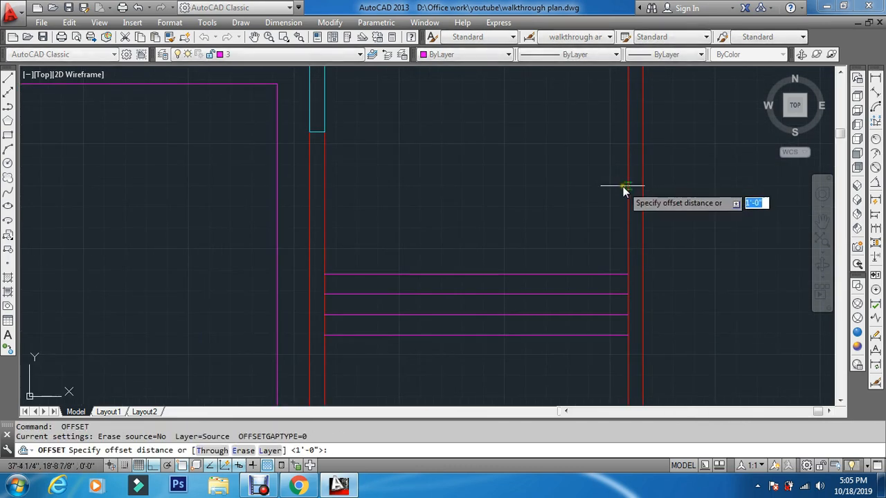
key(Return)
click(626, 197)
click(540, 239)
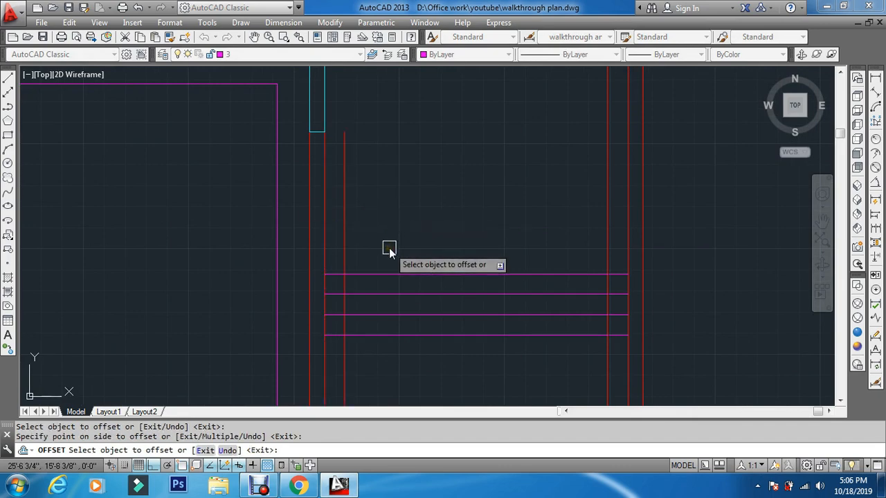
Offset the right room's lower inner wall line 1' upward and its upper inner wall line 1' downward
scroll(389, 251, down, 5)
scroll(398, 377, up, 5)
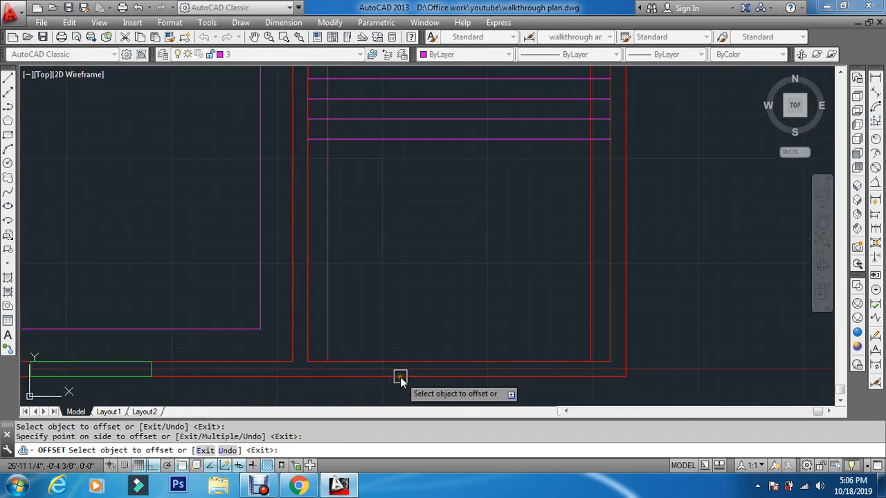
click(405, 362)
click(443, 280)
scroll(441, 295, down, 4)
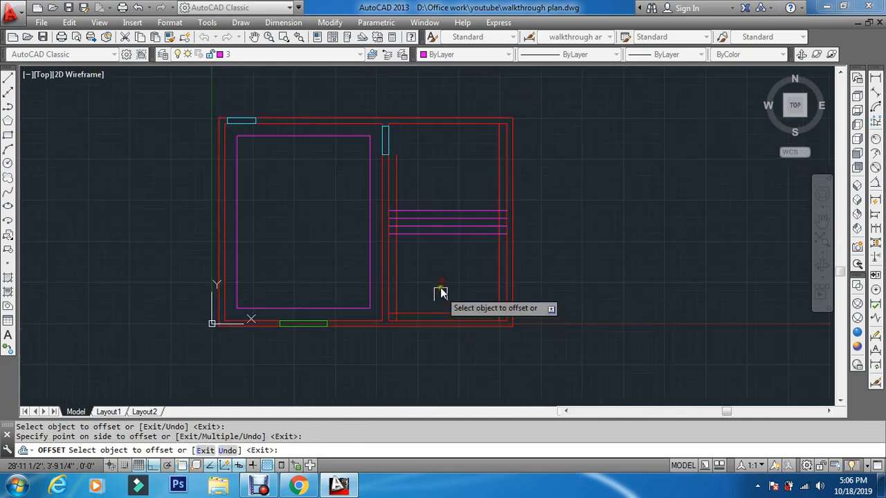
scroll(451, 137, up, 2)
click(459, 118)
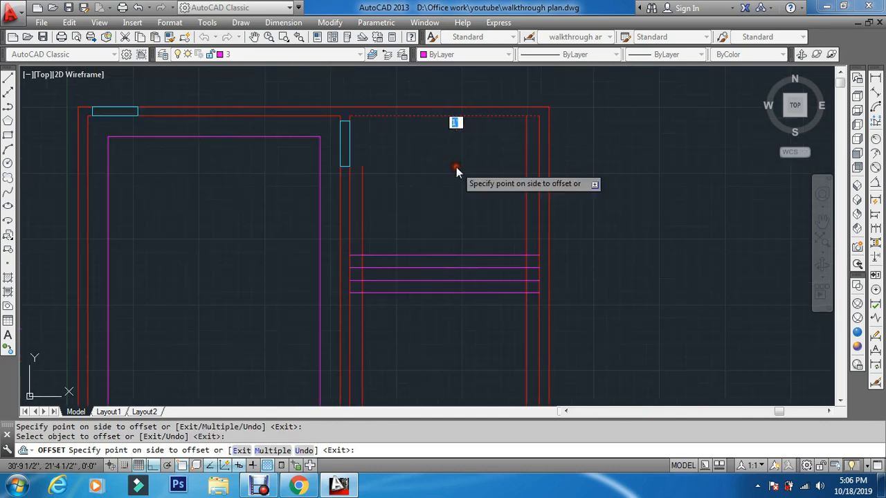
click(456, 167)
key(Escape)
Fillet the right room's upper offset line with both vertical offset lines at zero radius to form square corners
text(f)
key(Return)
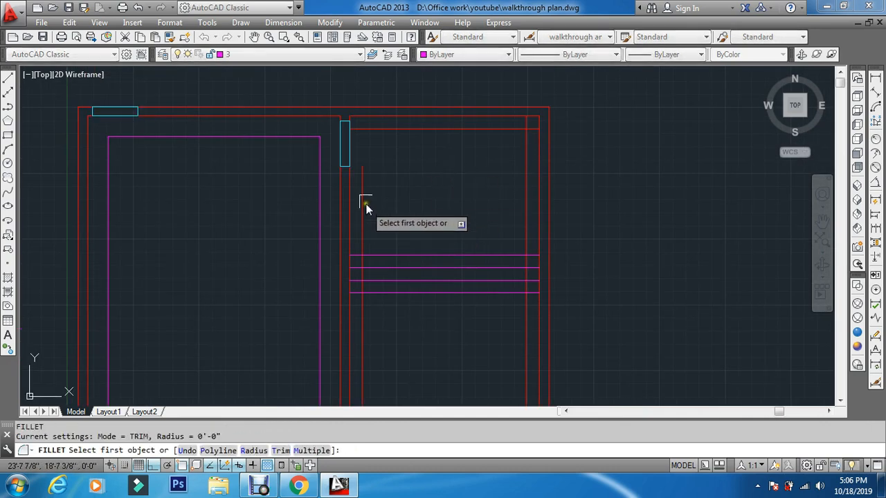
click(362, 182)
click(409, 132)
key(Return)
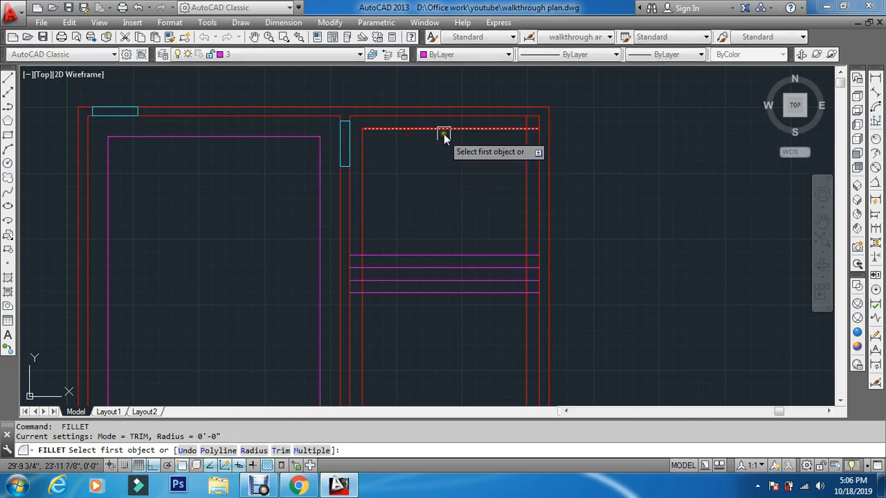
click(445, 130)
click(526, 186)
Fillet the right room's lower offset line with both vertical offset lines at zero radius to form square corners
scroll(525, 188, down, 5)
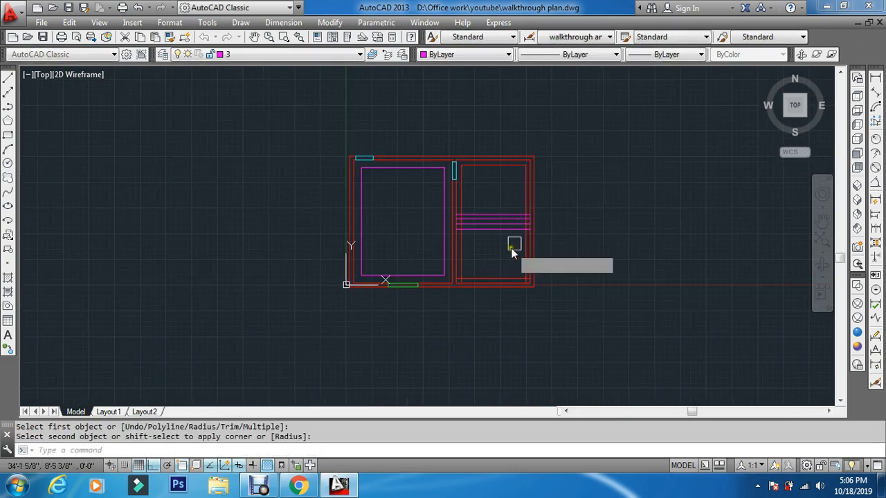
scroll(512, 248, up, 5)
key(Return)
click(419, 294)
click(440, 308)
key(Return)
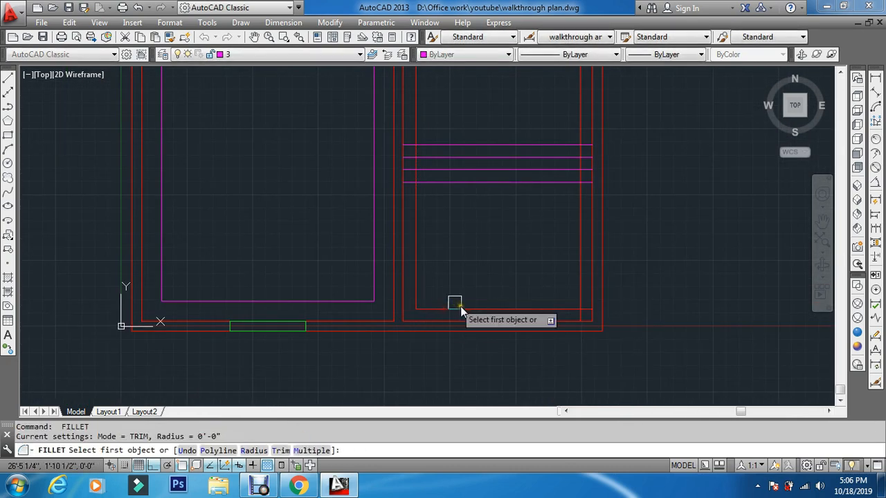
click(468, 310)
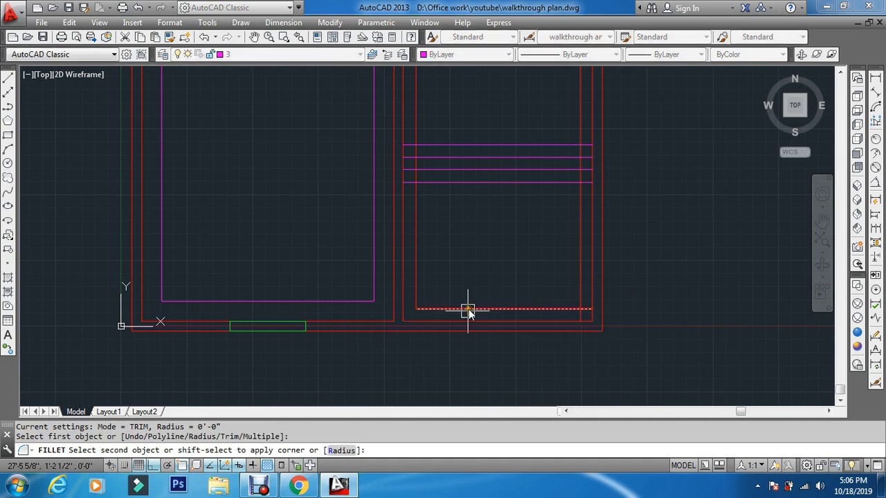
click(579, 270)
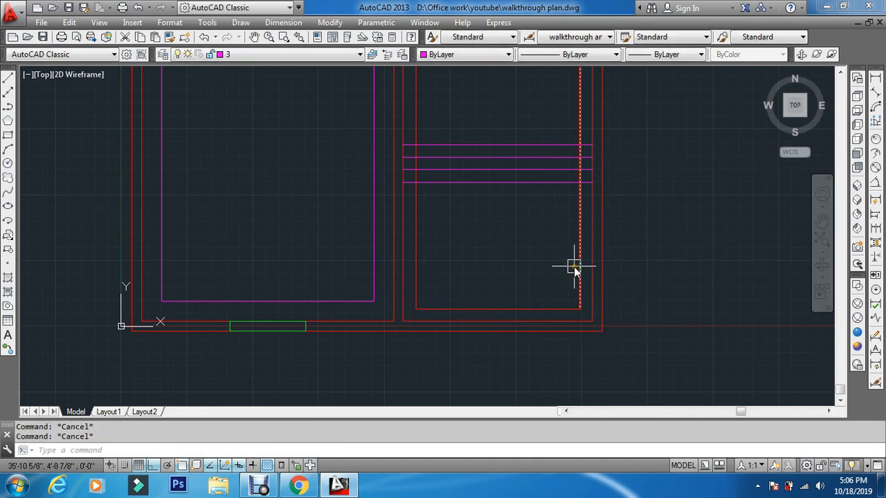
Trim away the parts of both vertical offset lines between the outermost two magenta horizontal lines
text(tr)
key(Return)
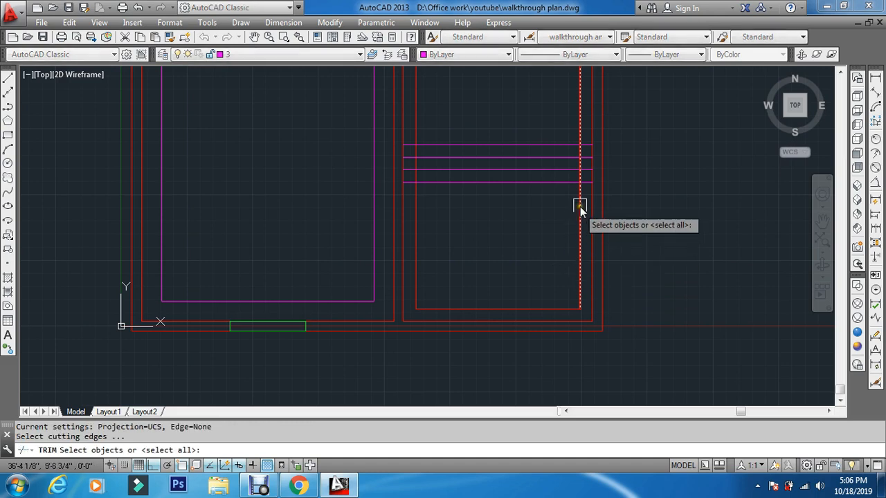
click(563, 183)
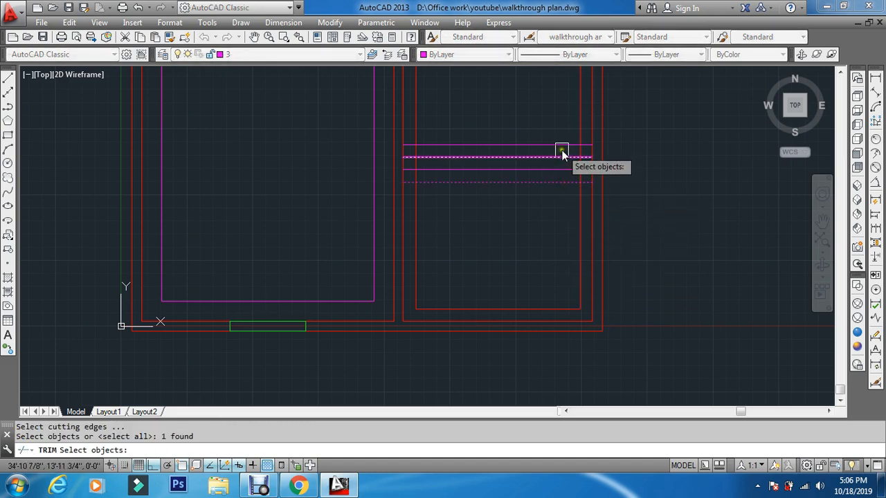
key(Return)
scroll(559, 153, up, 4)
click(602, 152)
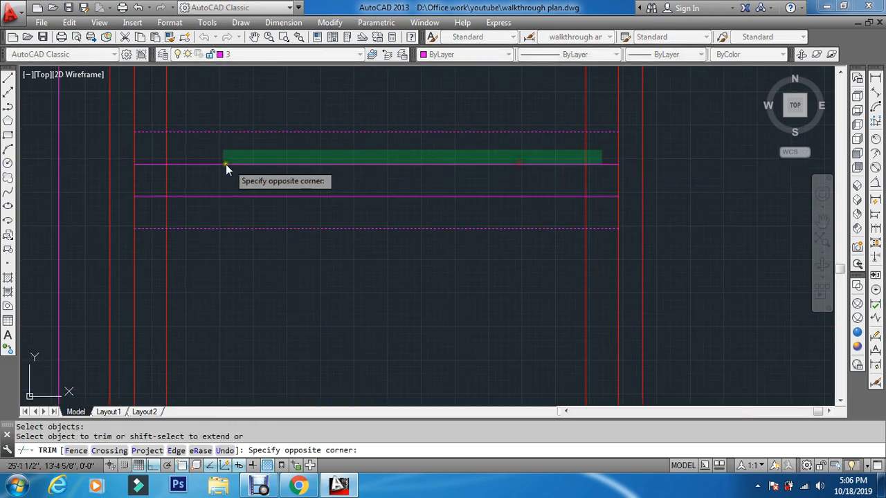
click(160, 144)
key(Return)
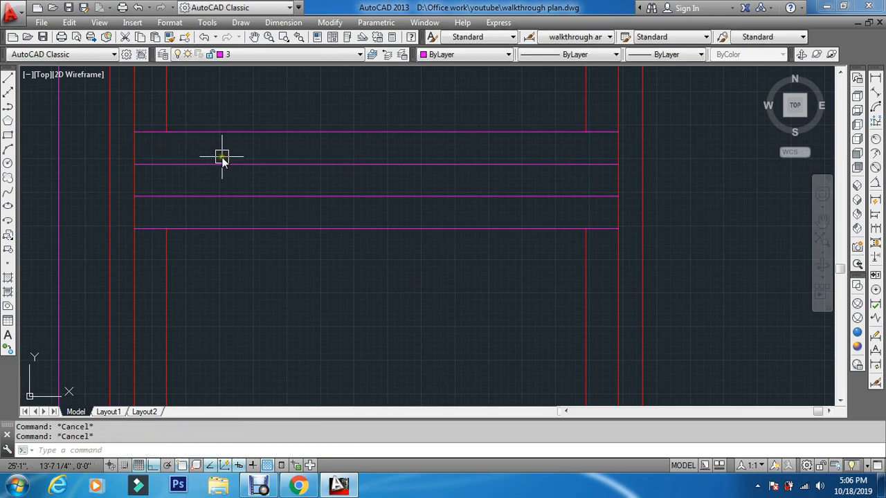
Erase the two middle magenta horizontal lines in the right room
text(e)
key(Return)
click(346, 155)
click(316, 216)
key(Return)
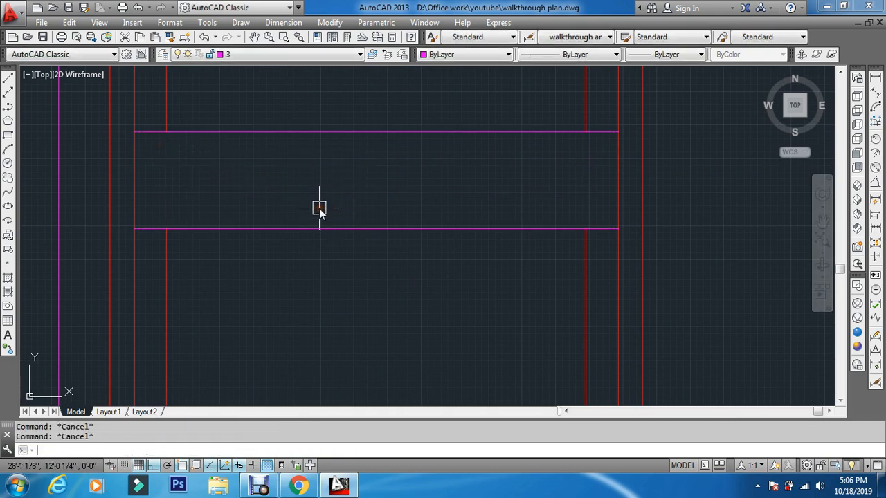
Fillet both ends of the upper magenta line with the vertical offset lines above it to close the upper rectangle
text(f)
key(Return)
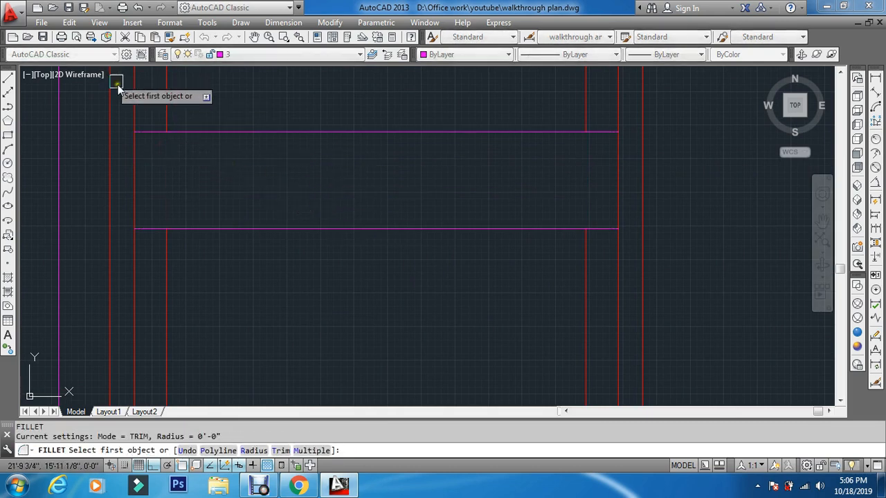
click(160, 121)
click(179, 133)
scroll(228, 180, down, 4)
key(Return)
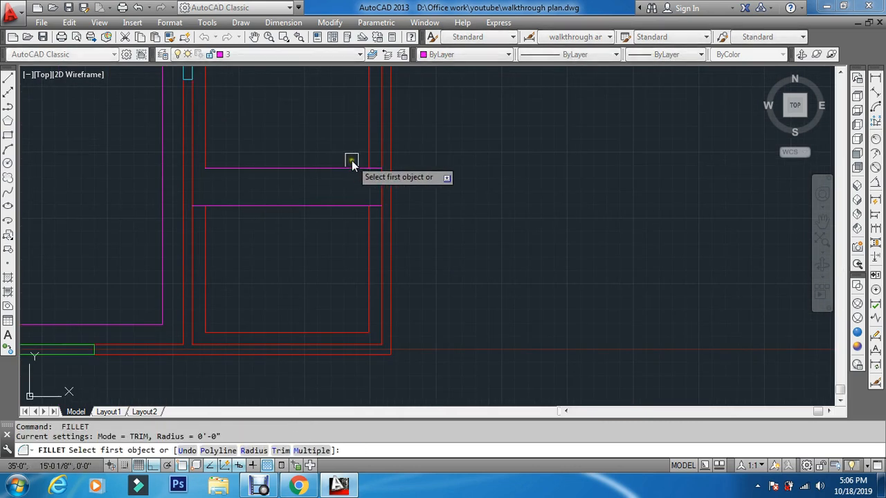
click(354, 168)
click(367, 149)
Fillet both ends of the lower magenta line with the vertical offset lines below it to close the lower rectangle
key(Return)
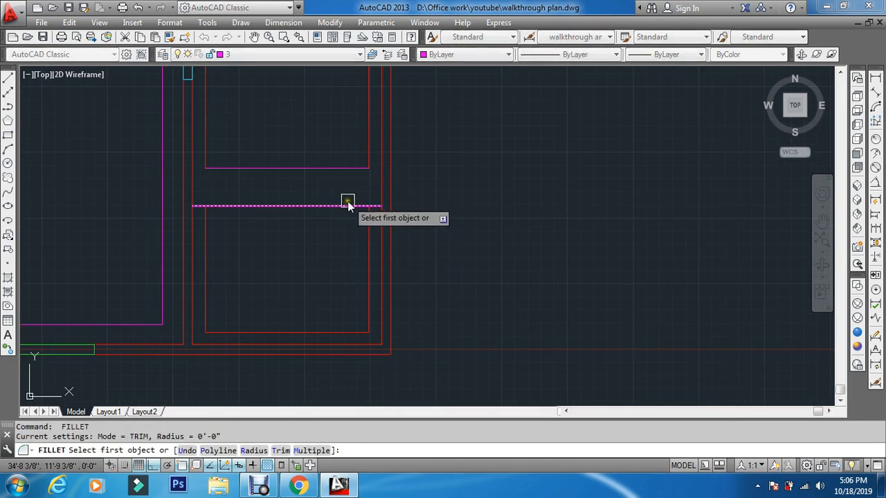
click(347, 204)
click(367, 227)
key(Return)
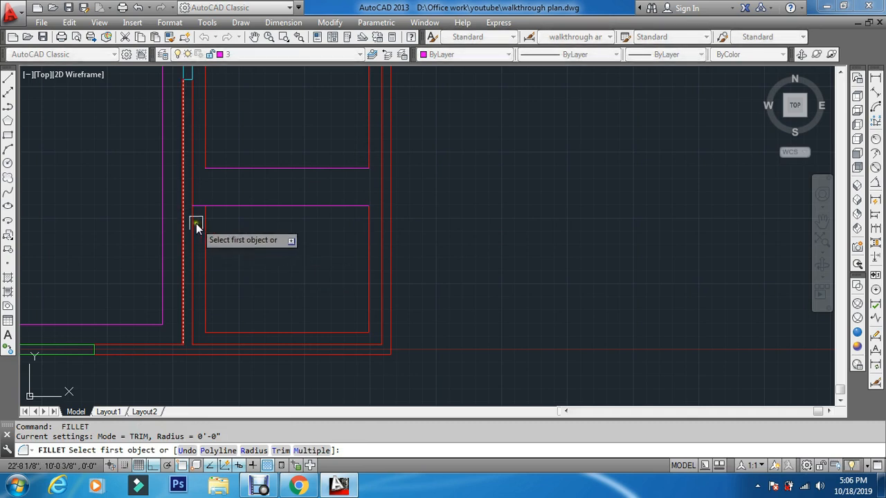
click(197, 225)
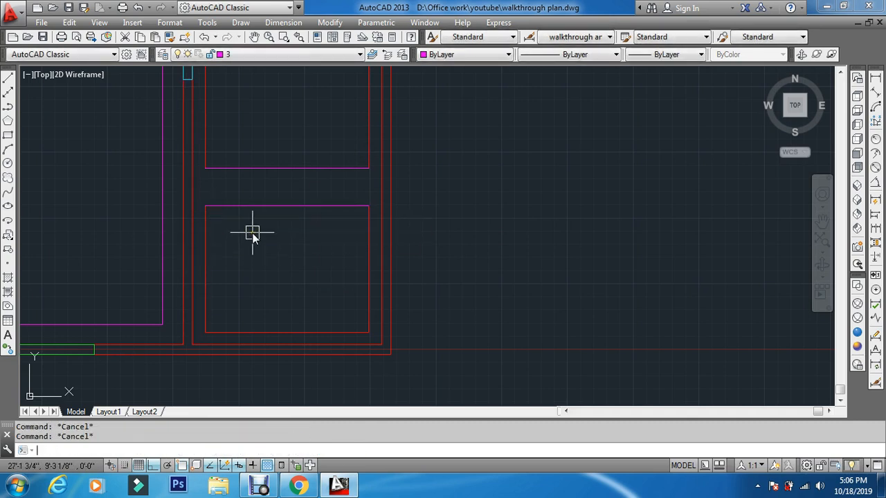
Draw a vertical line between the midpoints of the two magenta horizontal lines
text(l)
key(Return)
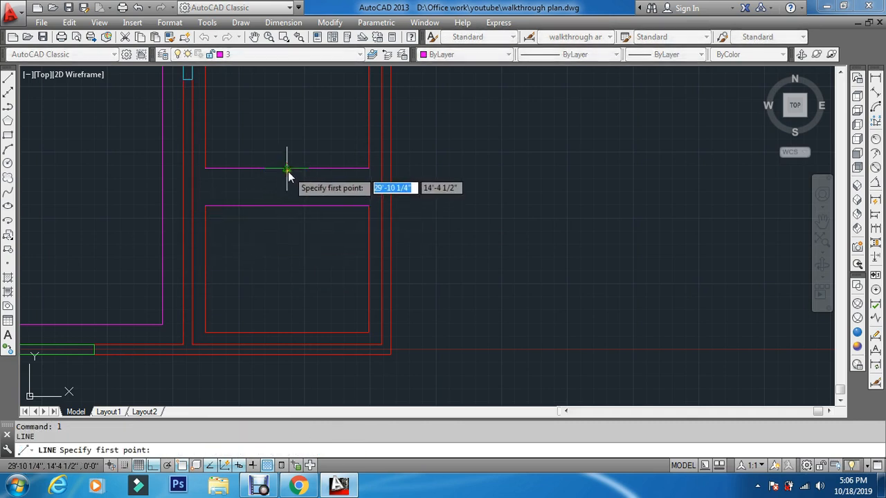
click(288, 170)
click(288, 205)
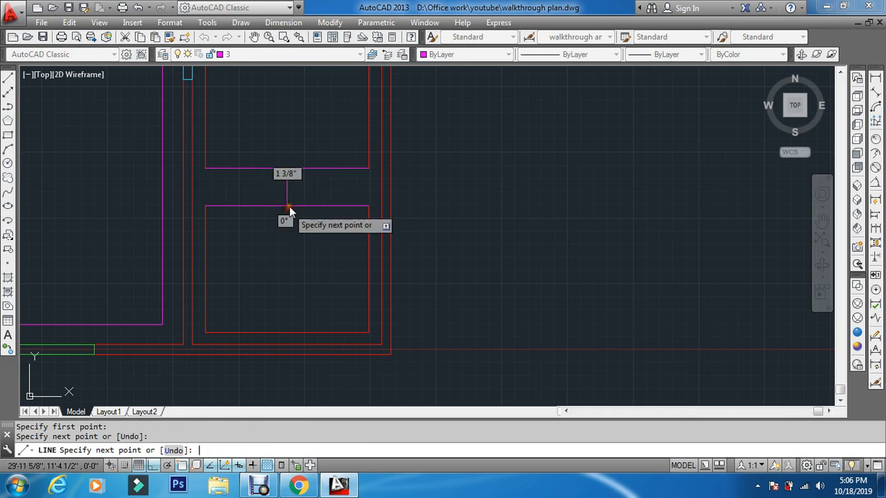
key(Return)
key(Return)
key(Escape)
Draw a circle of 1'-6" radius centred on the short vertical line's midpoint, reaching the upper magenta line
text(c)
key(Return)
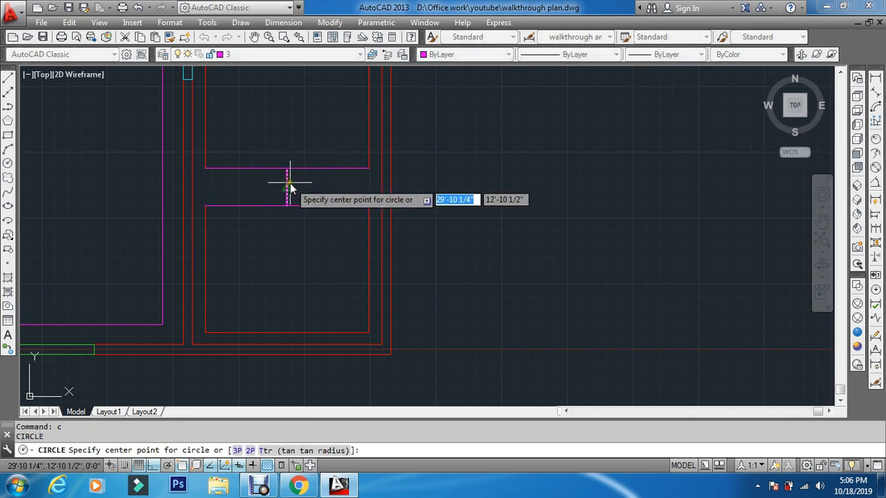
click(288, 193)
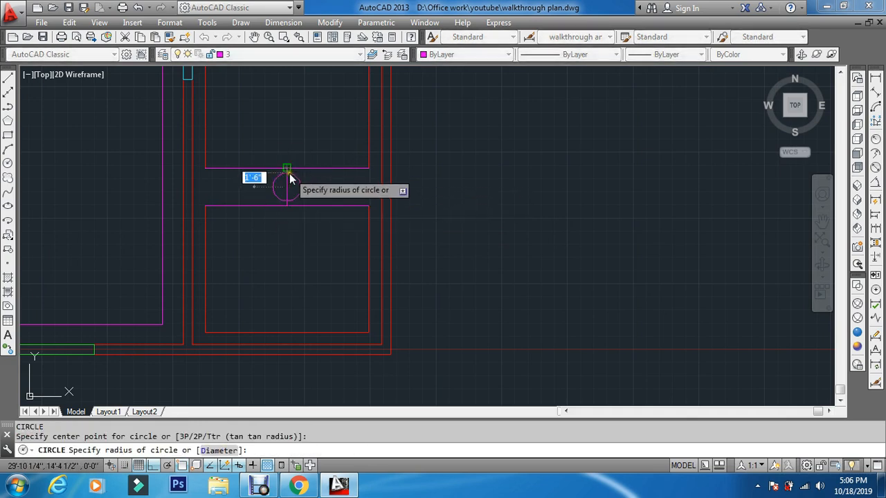
click(287, 168)
key(Escape)
key(Escape)
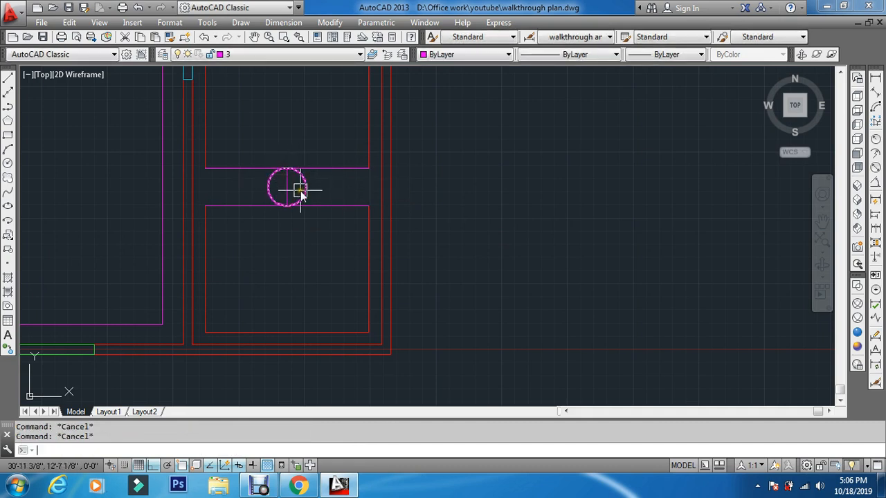
Erase the short vertical construction line inside the circle
text(e)
key(Return)
click(289, 184)
key(Escape)
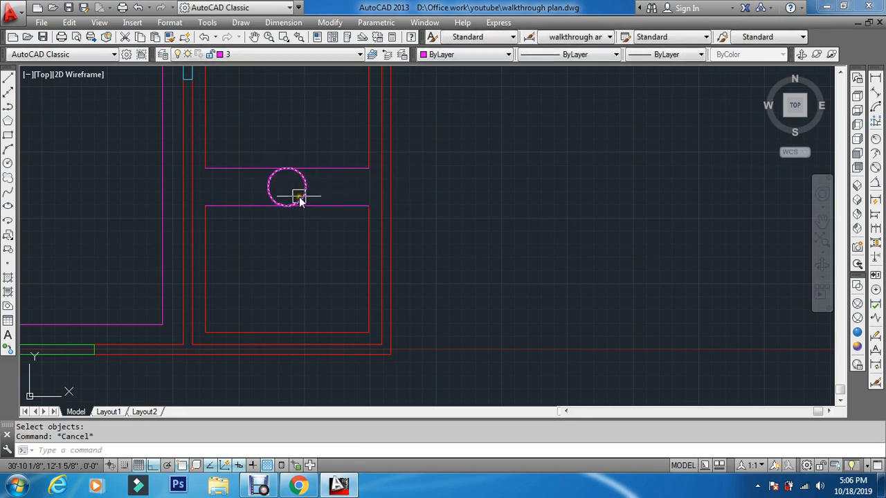
Offset the circle 4 inches outward
text(o)
key(Return)
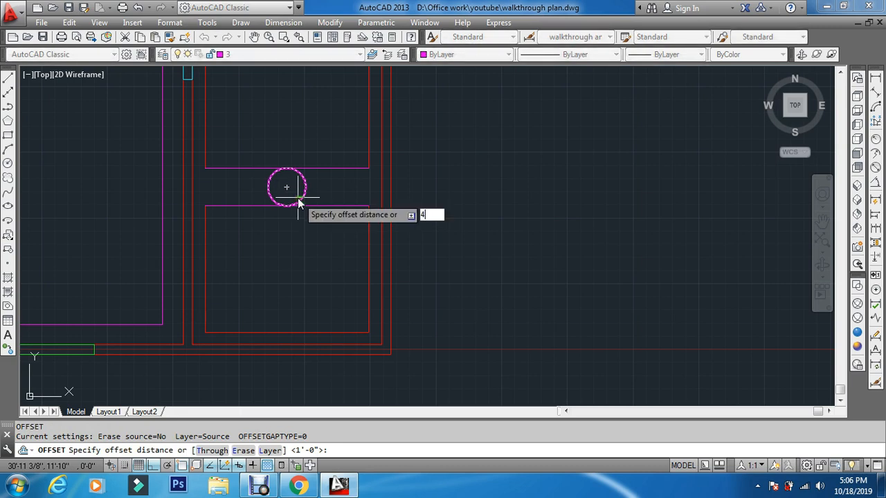
text(4)
key(Return)
scroll(295, 200, up, 4)
click(316, 193)
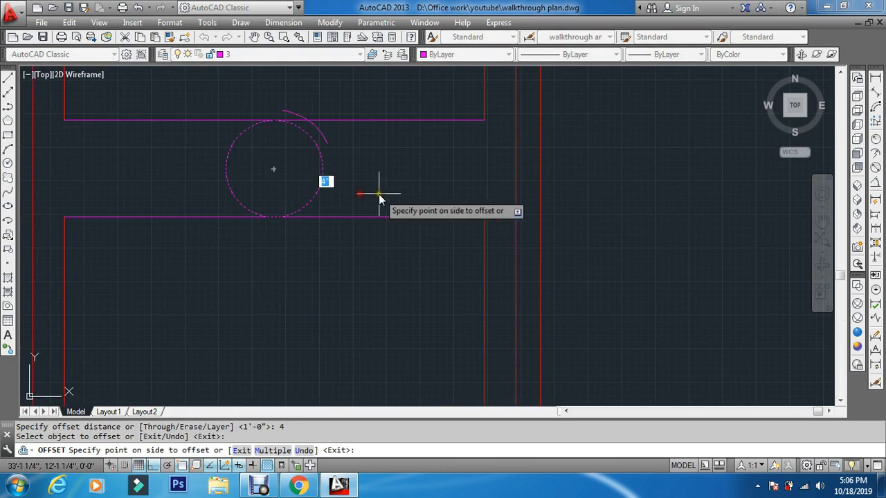
click(379, 193)
key(Escape)
key(Escape)
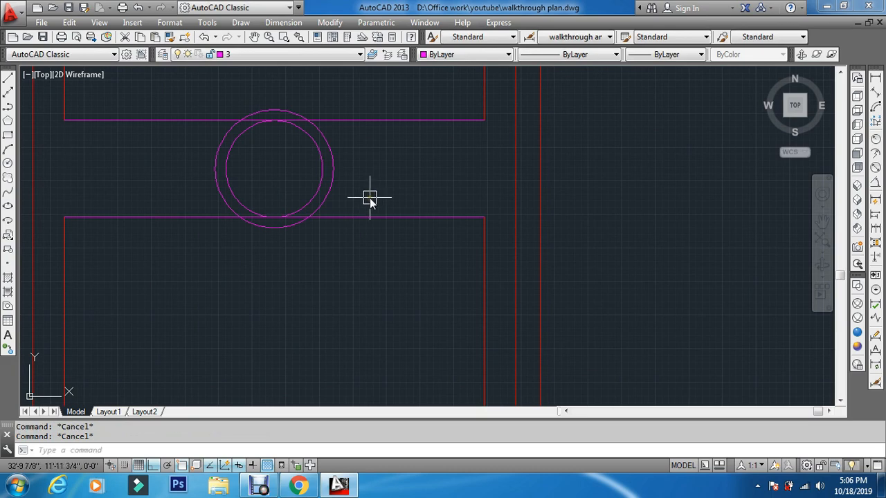
Trim the two magenta horizontal lines where they run inside the outer circle
text(tr)
key(Return)
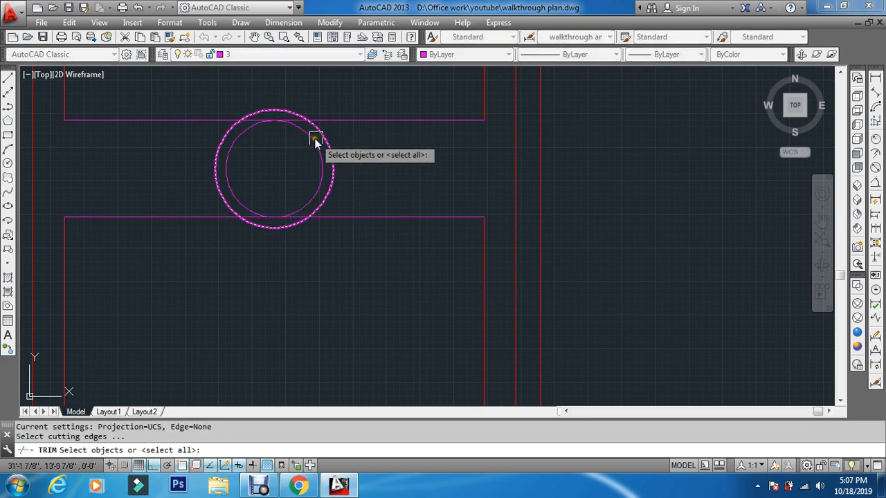
click(322, 145)
key(Return)
scroll(289, 221, up, 6)
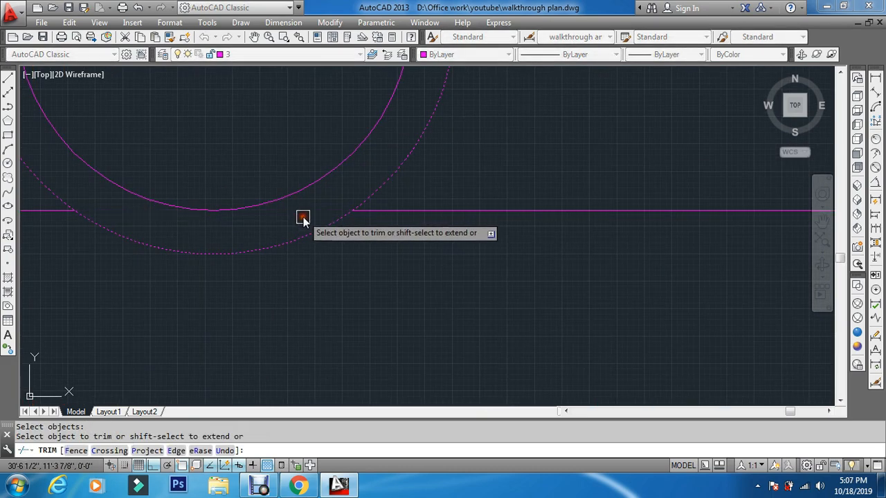
scroll(302, 221, down, 8)
scroll(302, 229, up, 6)
click(297, 169)
scroll(315, 173, down, 6)
key(Escape)
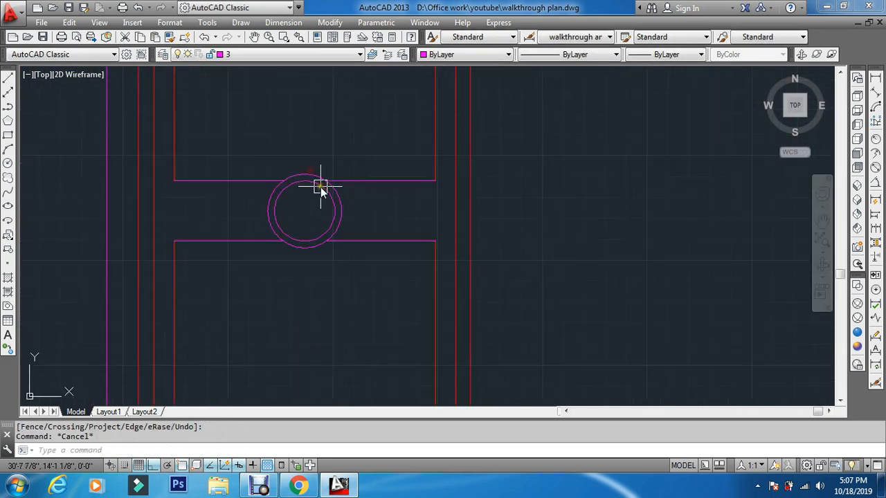
Match the outer circle's properties onto the red vertical sides of the upper rectangle in the right room
scroll(360, 225, down, 6)
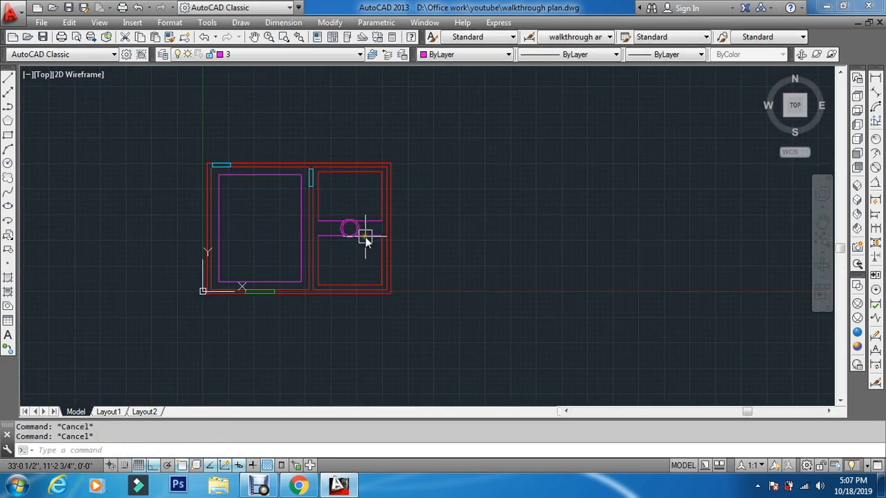
key(Return)
scroll(366, 238, up, 6)
click(310, 241)
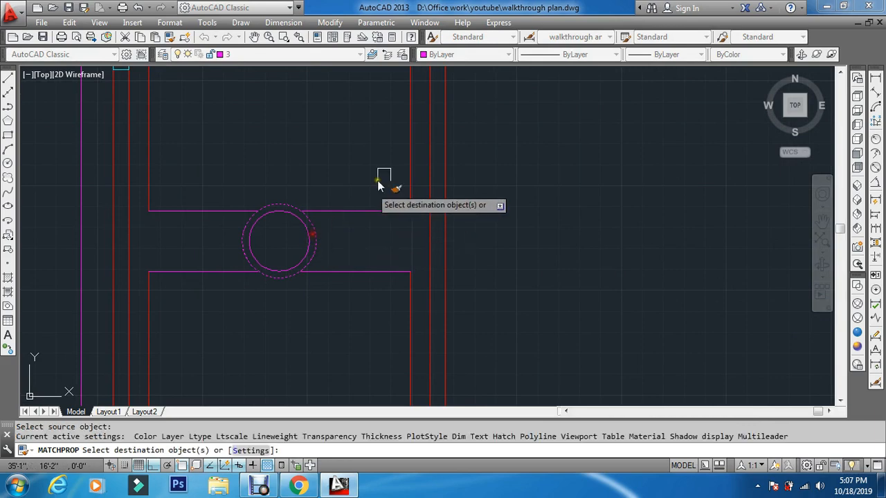
click(419, 159)
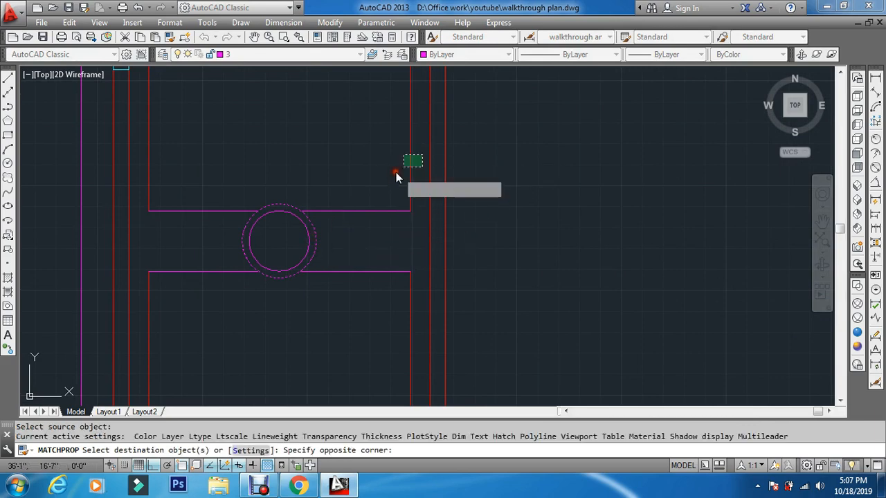
click(145, 194)
scroll(147, 201, down, 4)
scroll(266, 231, up, 4)
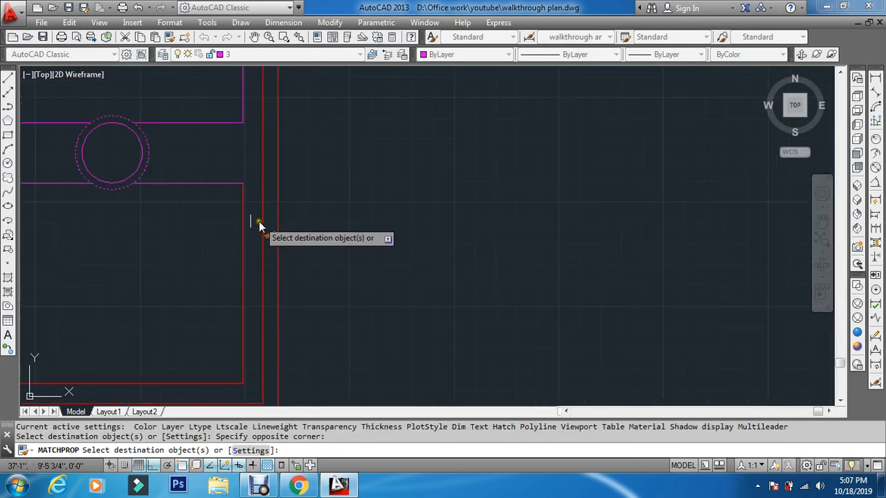
Match the circle's properties onto the lower rectangle's red sides and bottom edge, and onto the upper rectangle's top edge
click(251, 222)
scroll(190, 263, down, 5)
scroll(154, 259, up, 5)
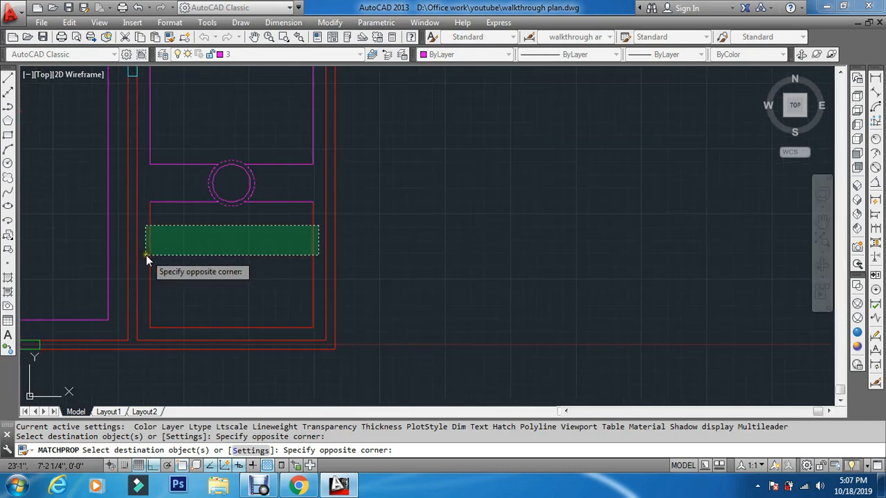
click(146, 255)
click(197, 328)
scroll(205, 302, down, 5)
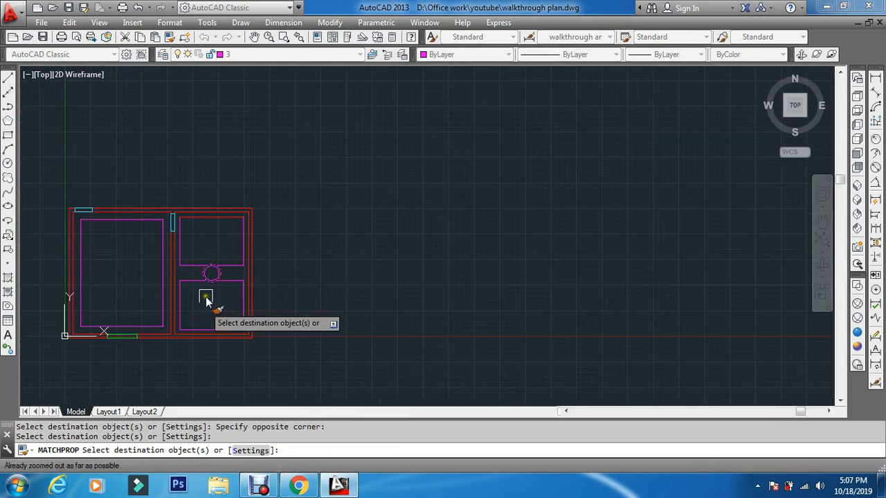
scroll(221, 218, up, 5)
scroll(221, 219, down, 4)
key(Escape)
key(Escape)
key(Escape)
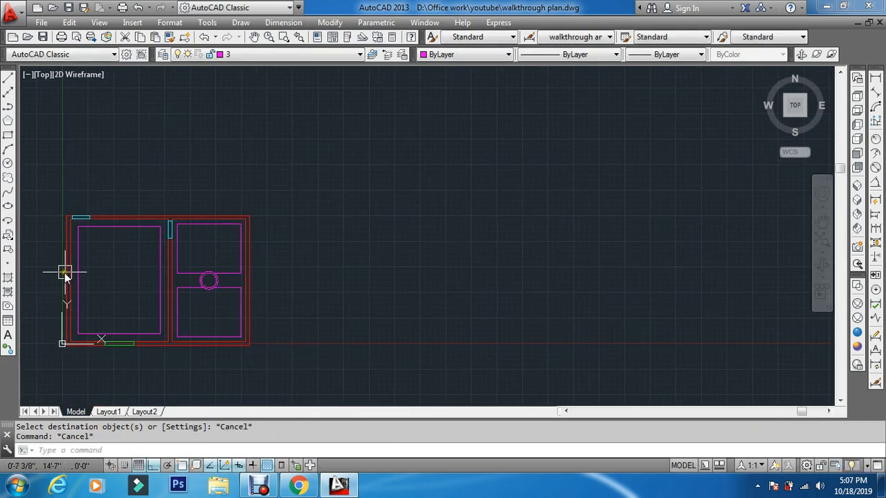
Draw a 4' by 4' square with lines in the upper-left corner of the left room's magenta outline
scroll(67, 265, up, 2)
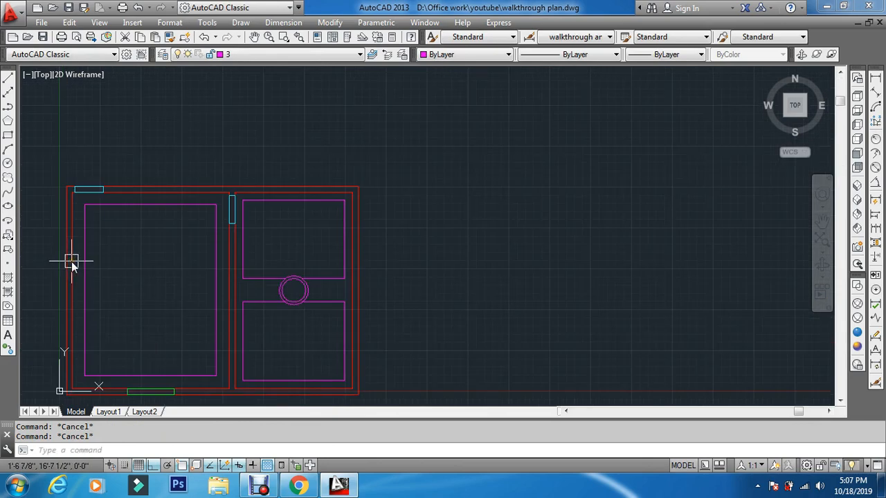
text(l)
key(Return)
scroll(78, 200, up, 2)
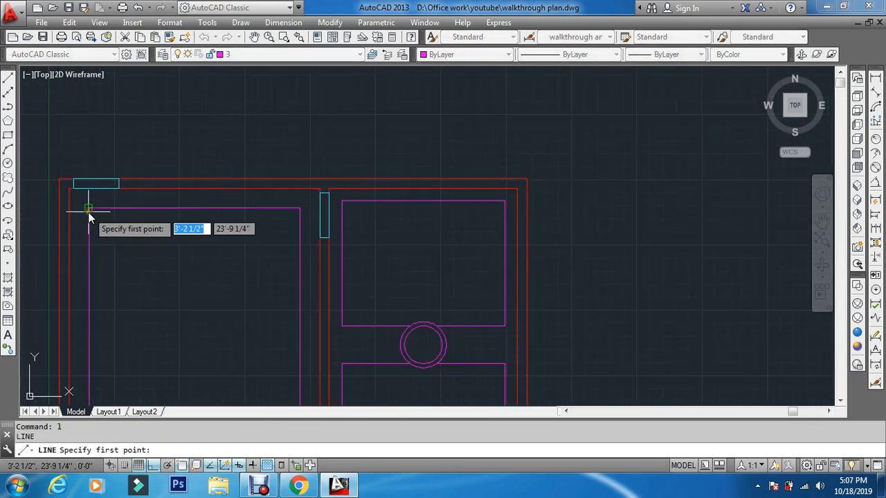
click(89, 215)
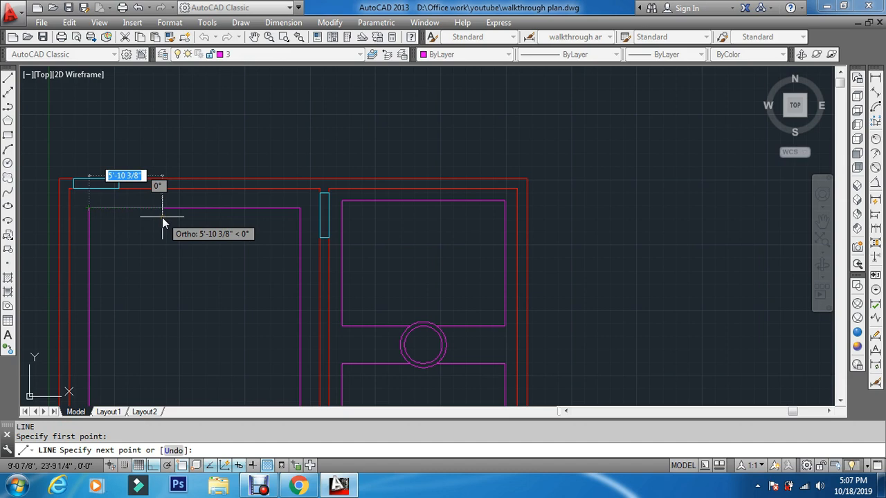
text(4')
key(Return)
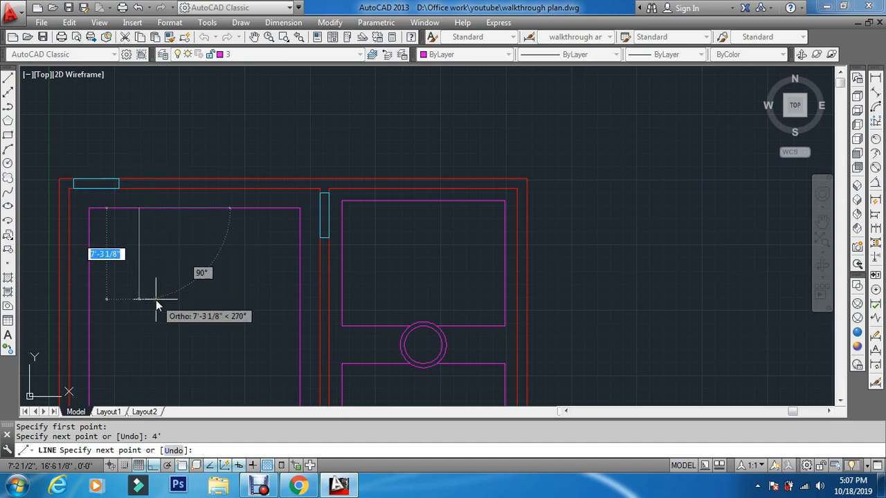
text(4')
key(Return)
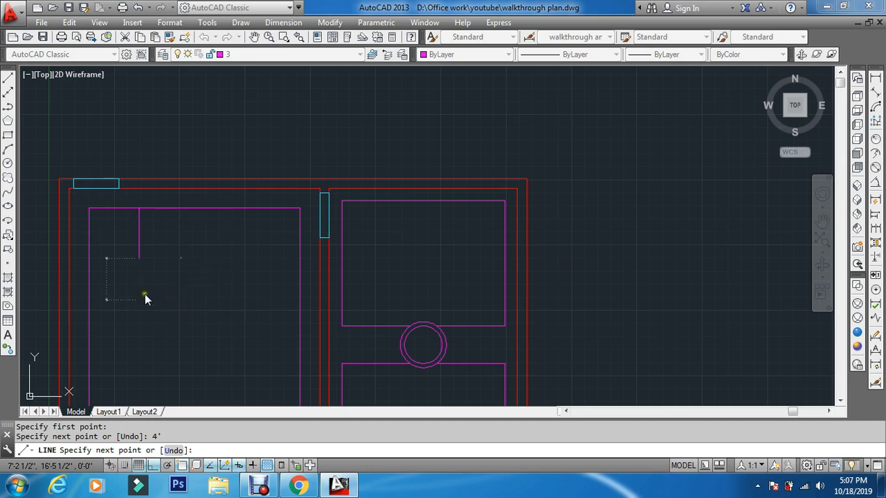
click(91, 260)
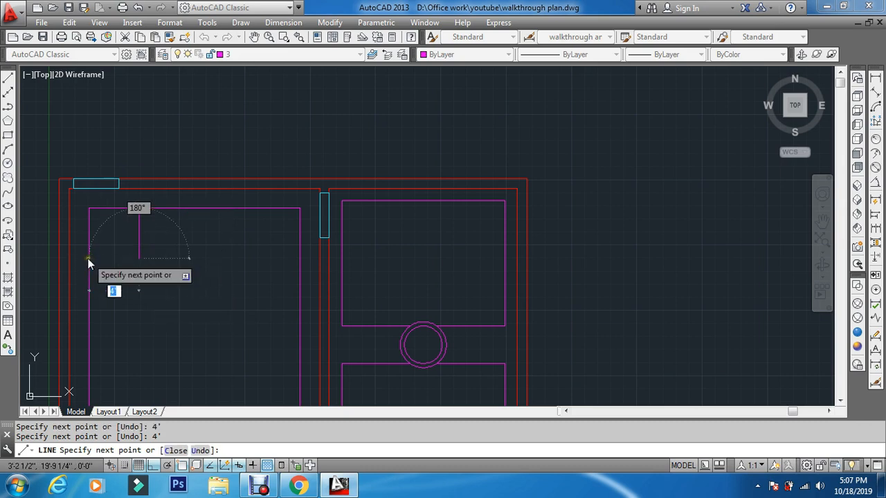
key(Escape)
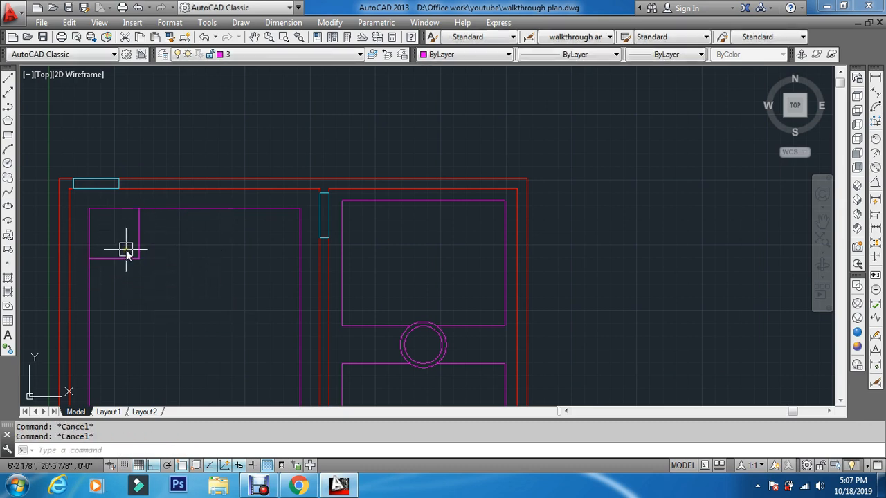
Mirror the corner square's three lines about the left outline's vertical centreline into its upper-right corner, keeping the original
text(mi)
key(Return)
click(127, 207)
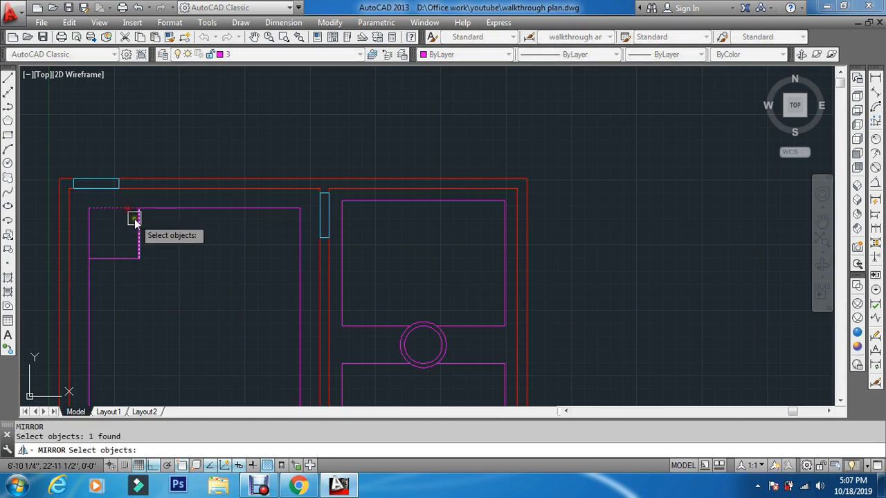
click(114, 259)
click(114, 259)
key(Return)
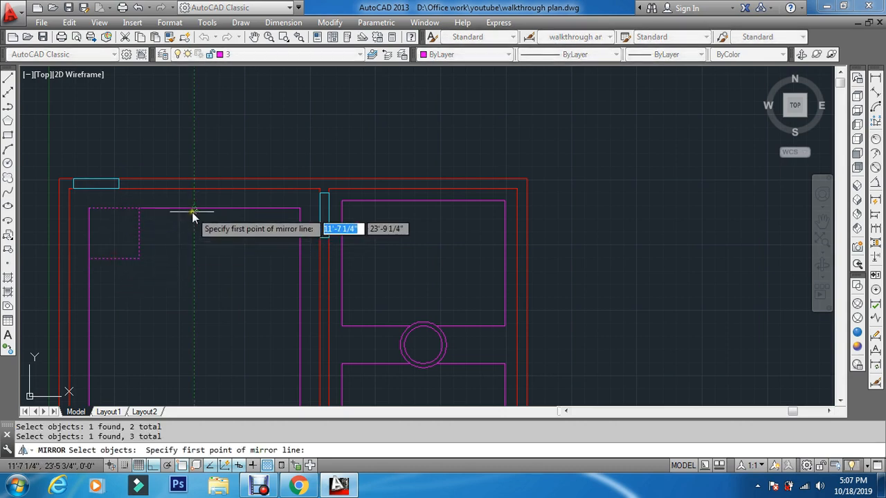
click(191, 224)
click(178, 307)
key(Escape)
key(Escape)
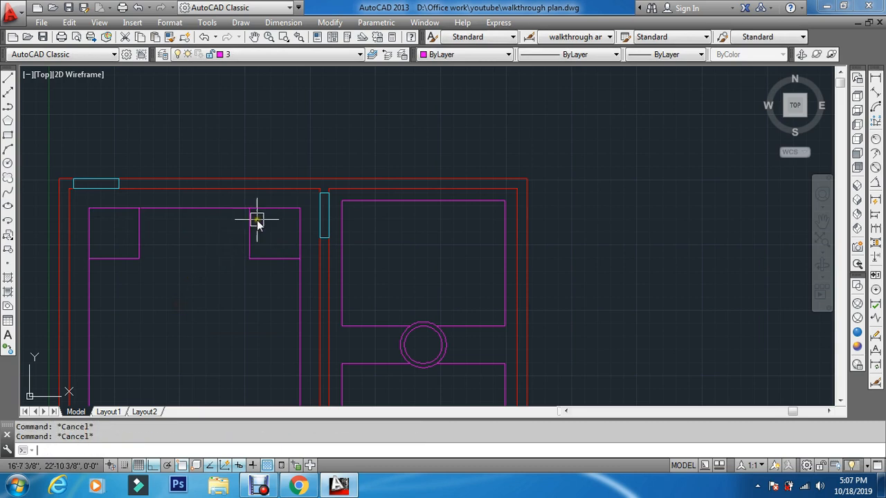
Mirror both upper corner squares about the left outline's horizontal centreline into its lower corners, keeping the source objects
key(Return)
click(271, 225)
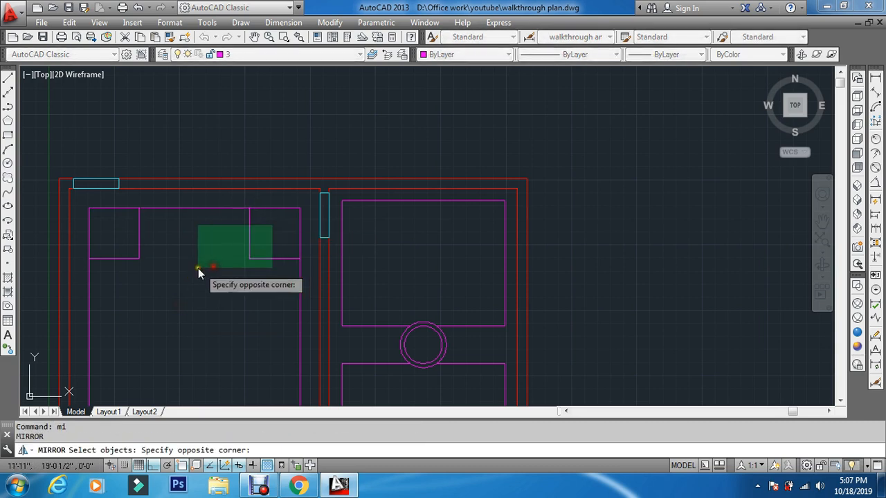
click(123, 282)
click(129, 209)
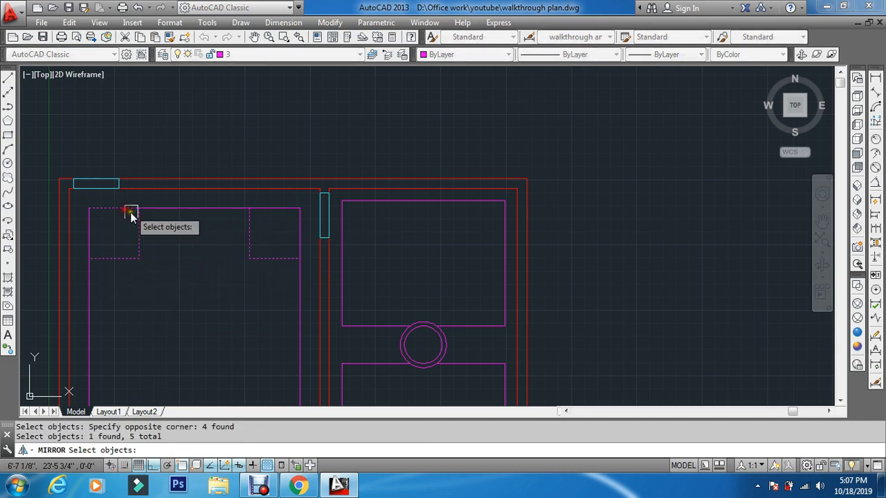
scroll(315, 222, down, 4)
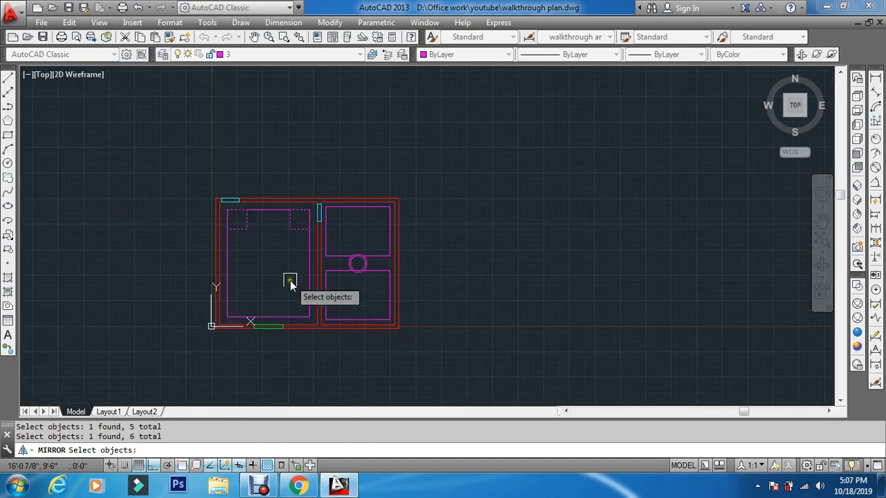
scroll(290, 281, up, 4)
click(339, 246)
key(Return)
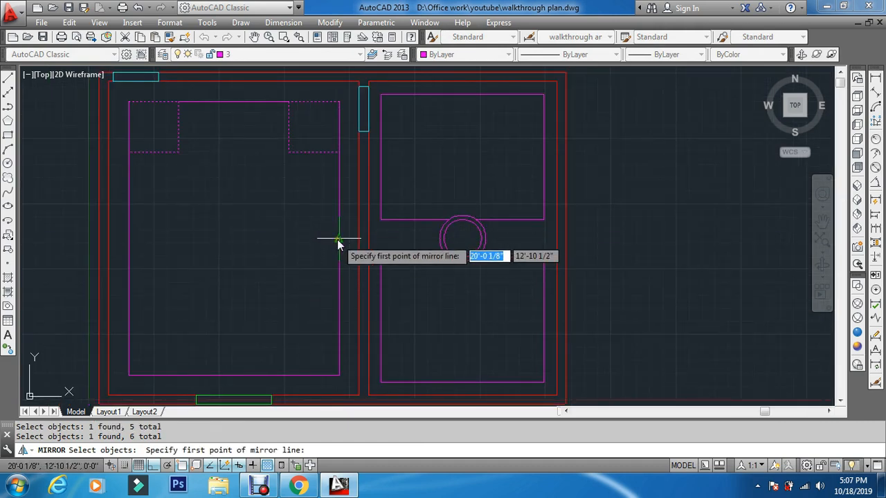
click(338, 240)
scroll(241, 280, down, 4)
click(117, 277)
key(Return)
key(Escape)
key(Escape)
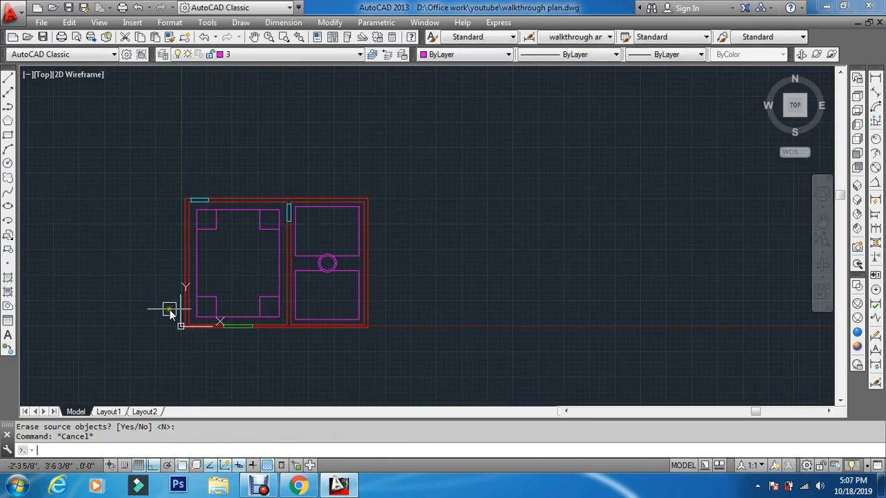
Save the updated walkthrough plan drawing
scroll(213, 304, up, 2)
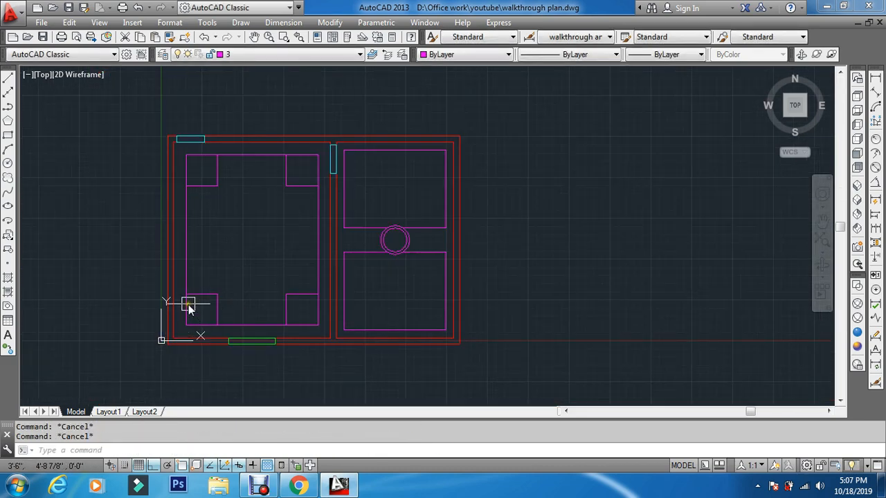
text(z)
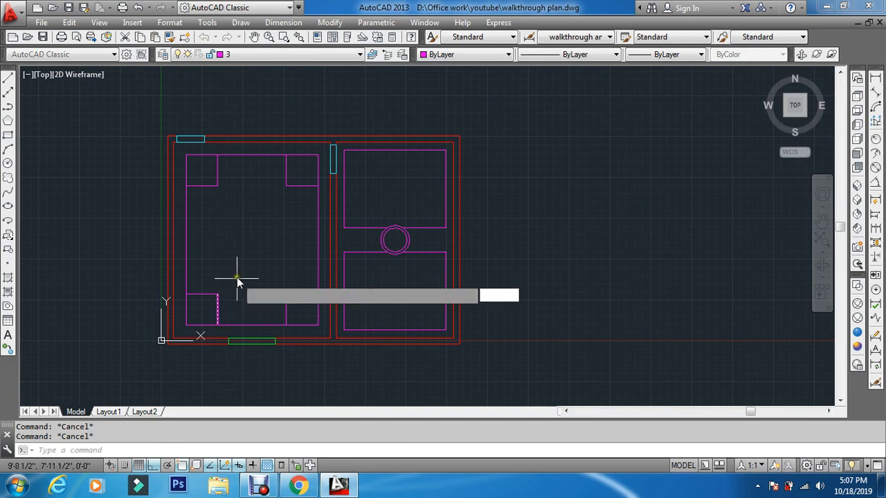
key(Return)
click(161, 128)
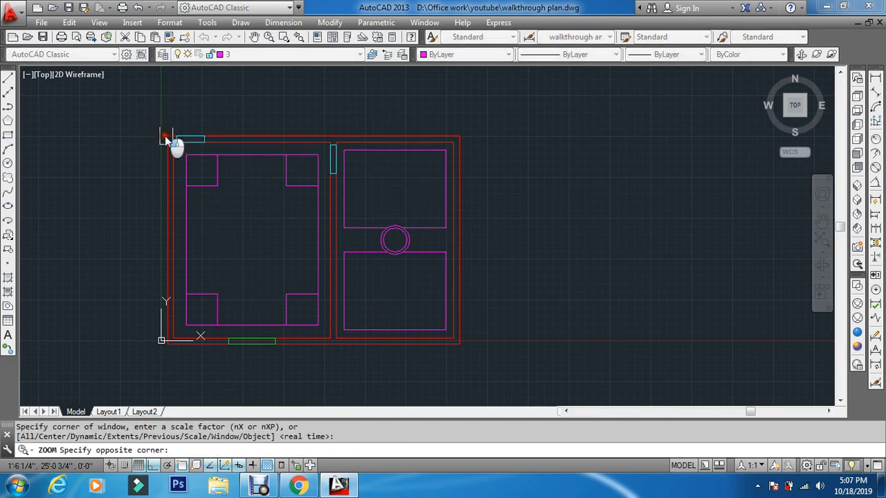
click(472, 367)
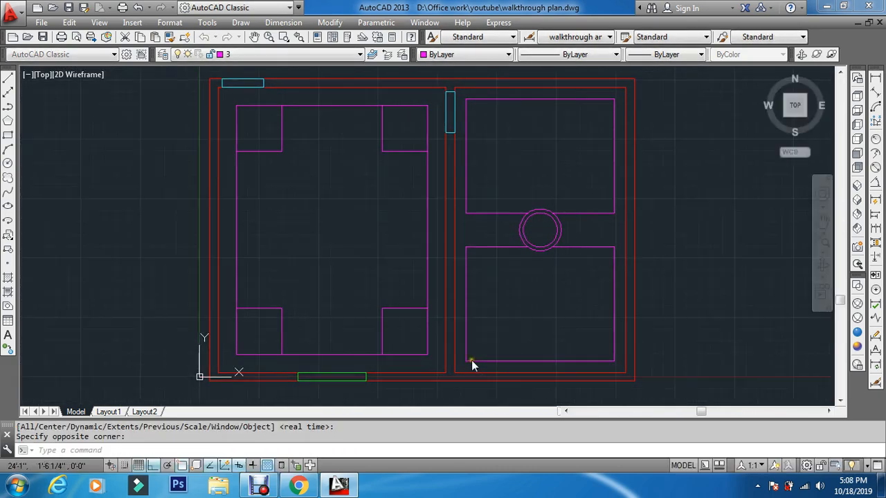
key(ctrl+s)
key(Escape)
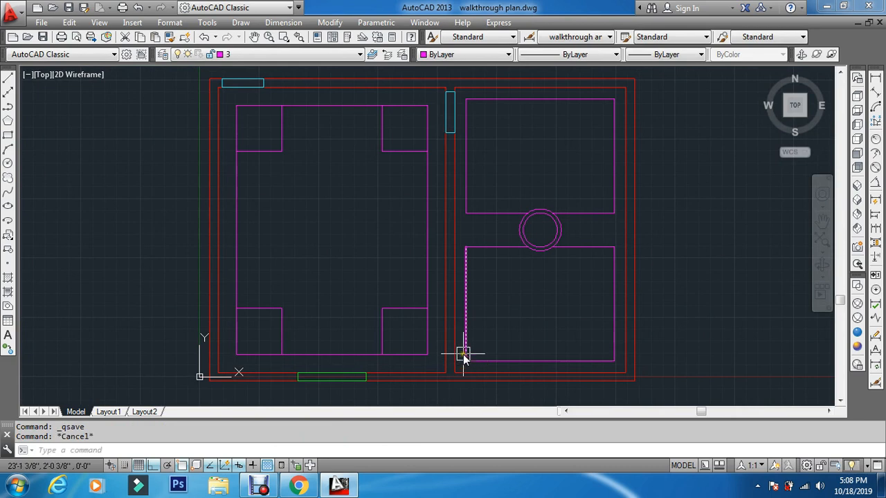